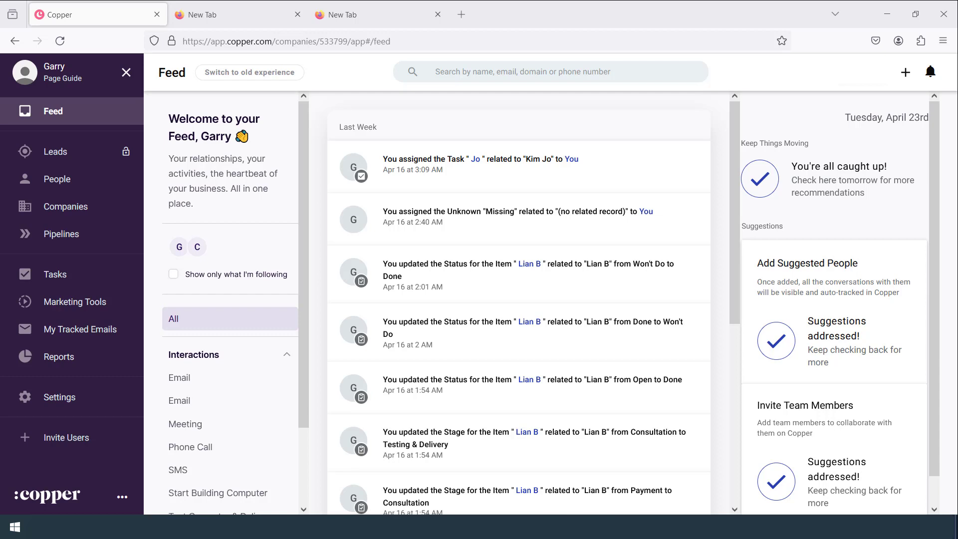
Step: Open the Workflow Automation page in the account settings
click(91, 396)
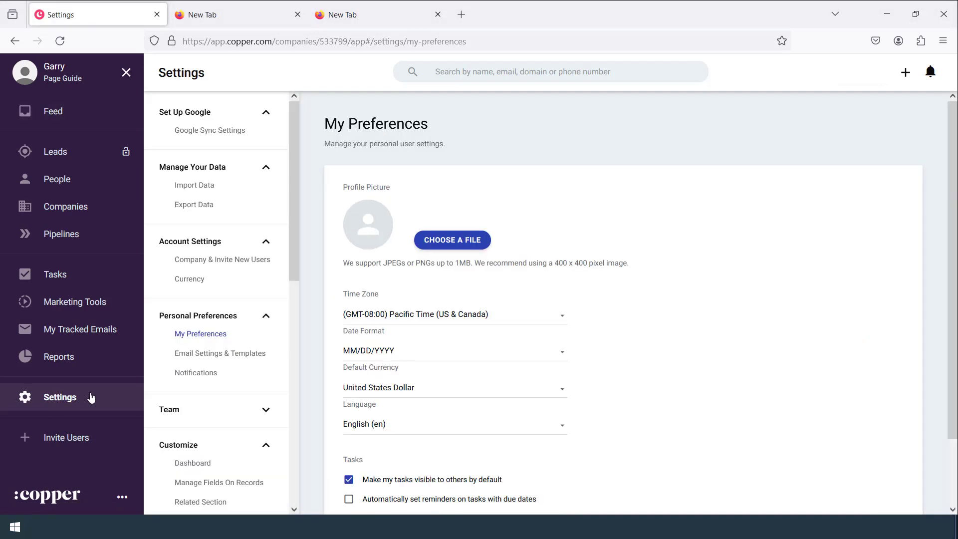
scroll(231, 334, down, 10)
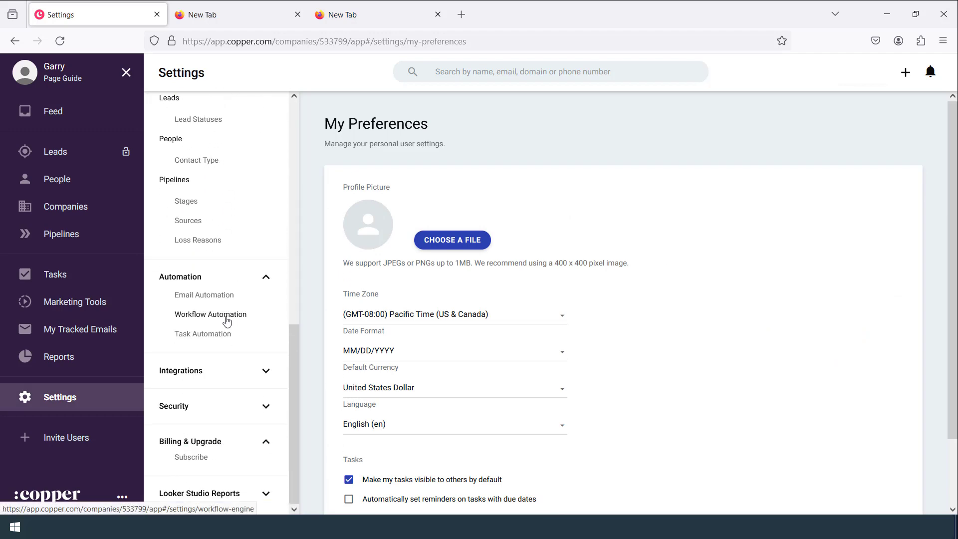
click(227, 320)
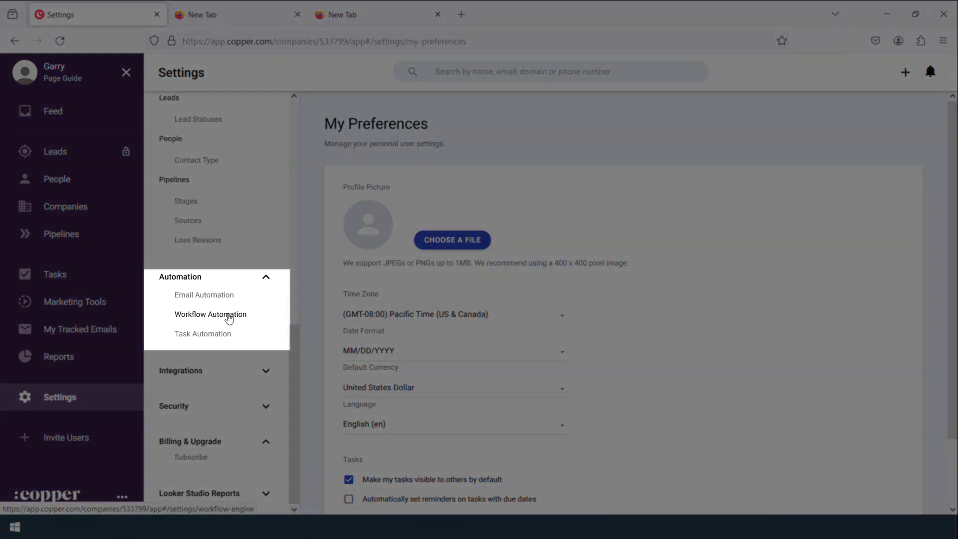
click(229, 318)
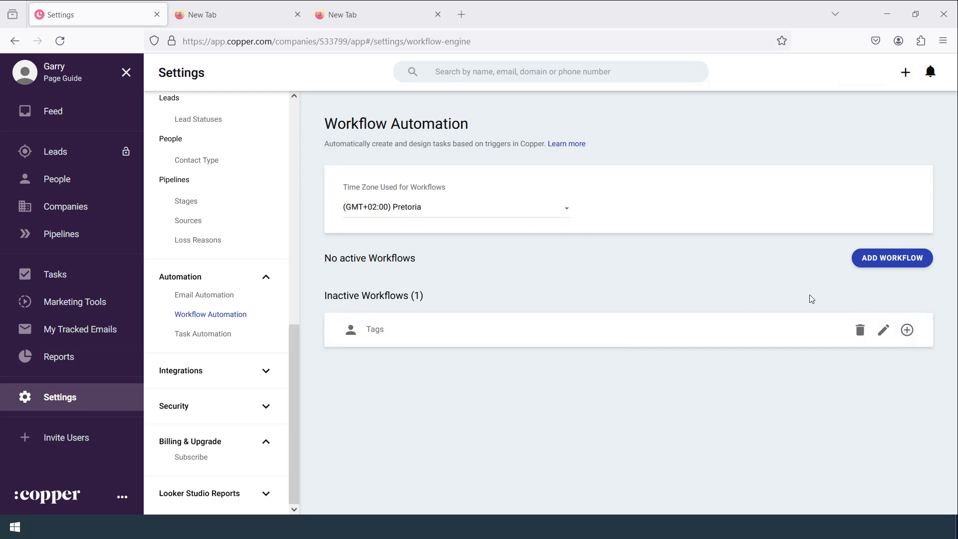
Step: Add a new workflow automation rule and name it "When a person is created"
click(882, 259)
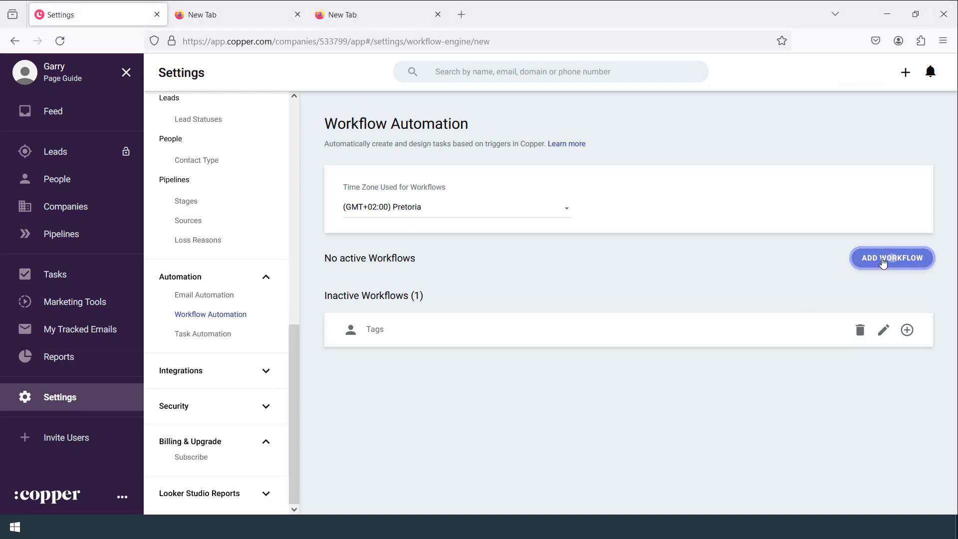
scroll(551, 293, down, 6)
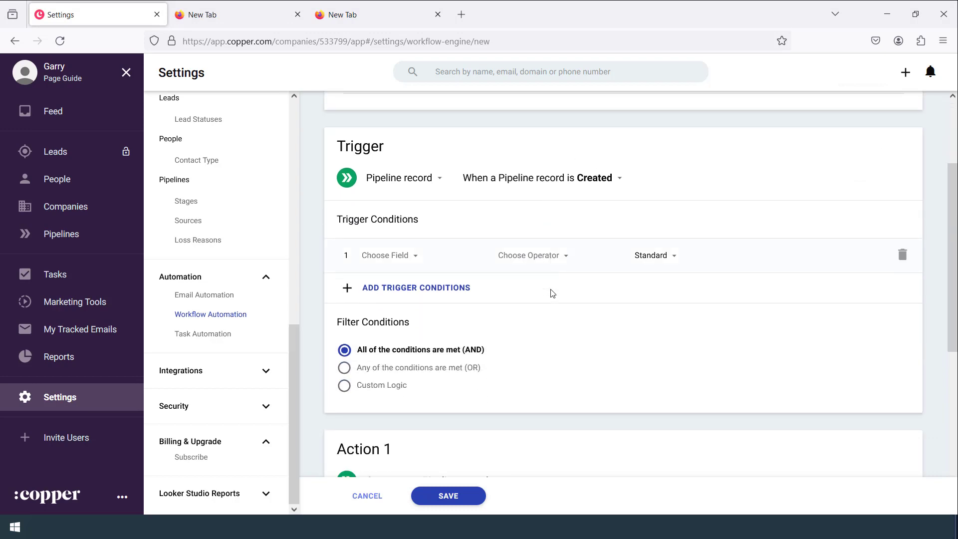
scroll(551, 293, up, 6)
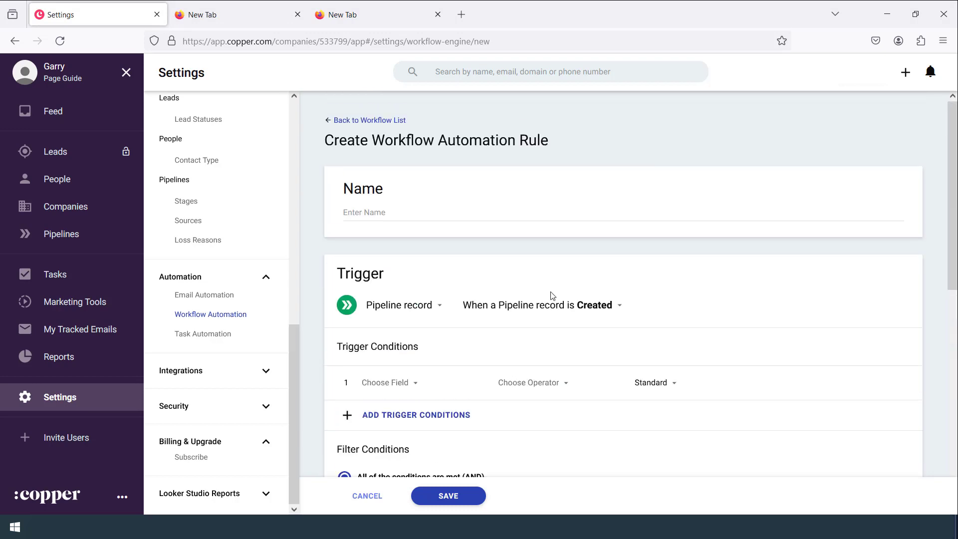
click(386, 215)
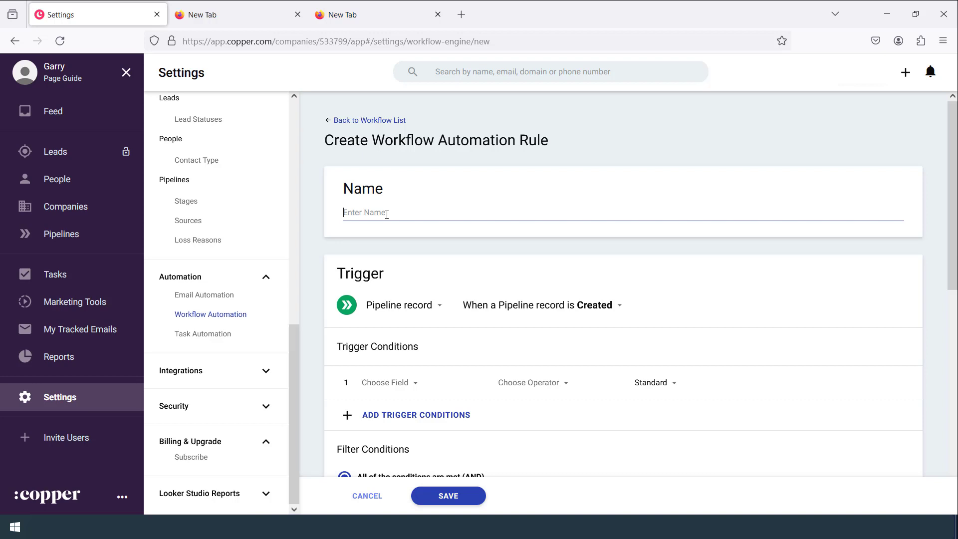
text(When a person is created)
scroll(431, 240, down, 2)
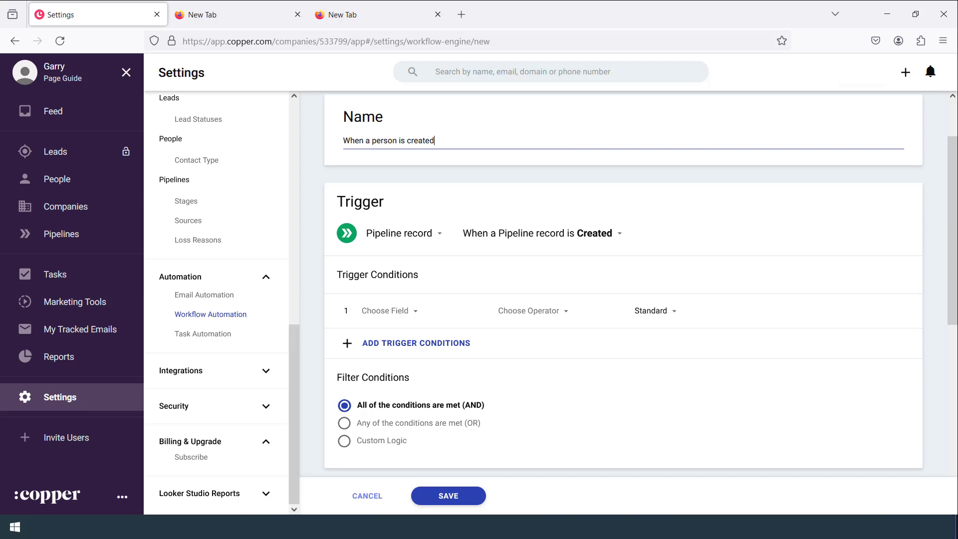
scroll(447, 268, up, 3)
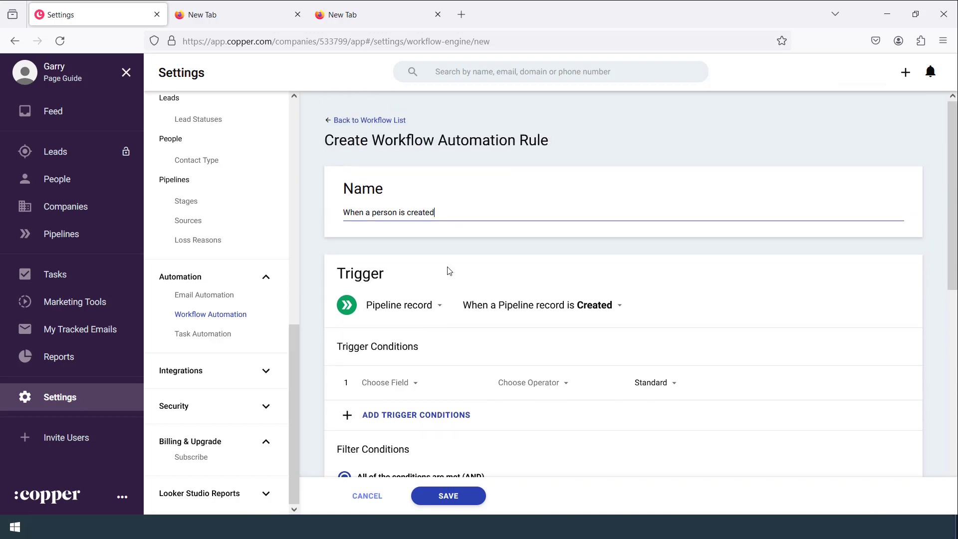
Step: Set the rule's trigger to the Person record type, firing when a Person is Created
click(440, 308)
click(411, 335)
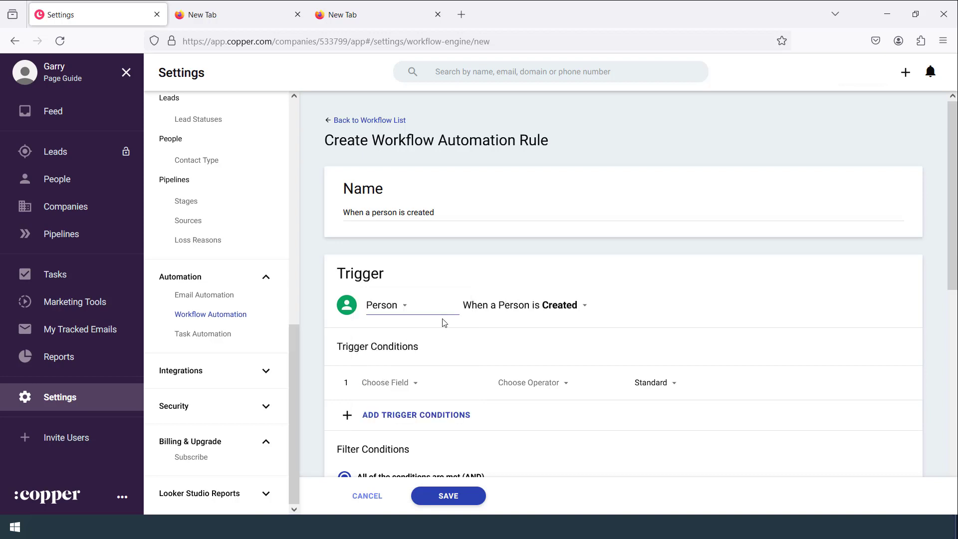
click(519, 310)
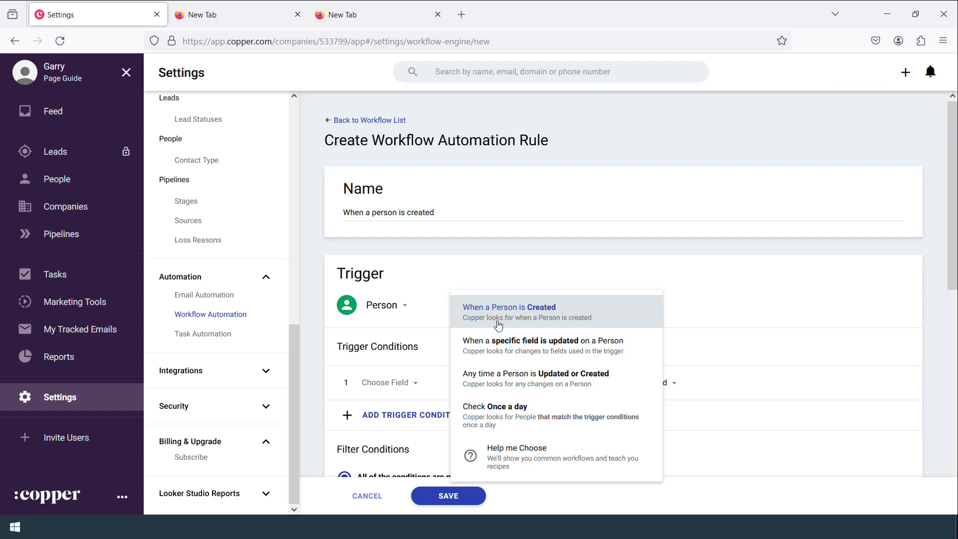
click(498, 322)
Step: Define the first trigger condition as Contact Type Equals Potential Customer
scroll(498, 324, down, 2)
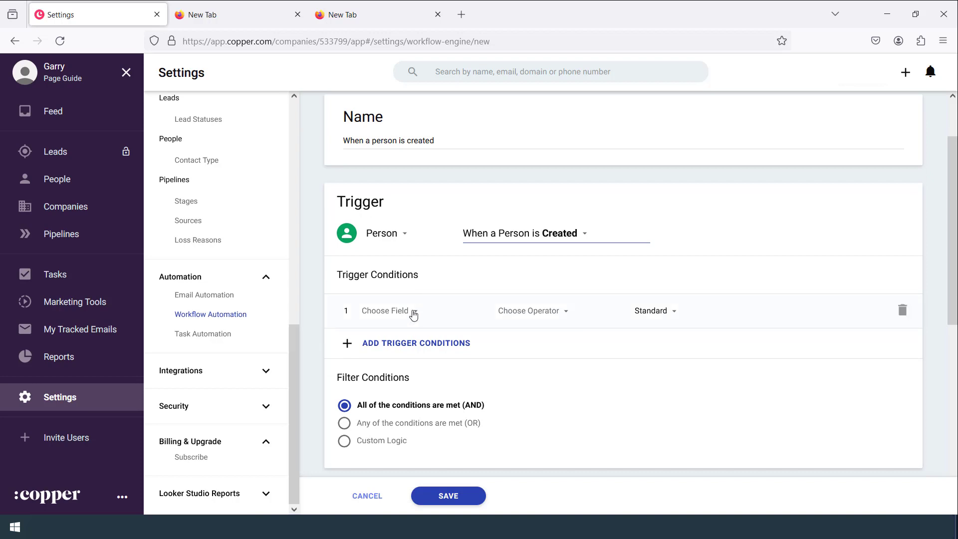
click(413, 313)
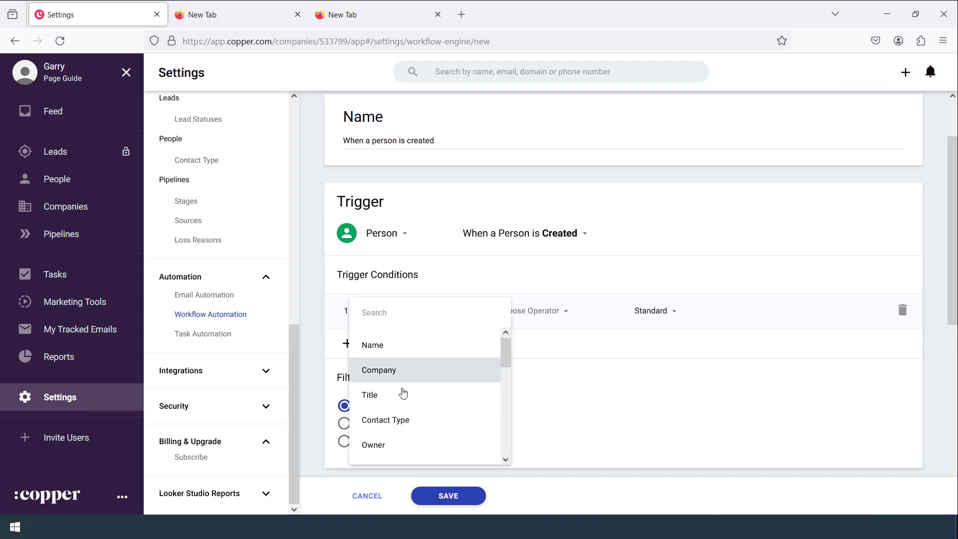
click(401, 425)
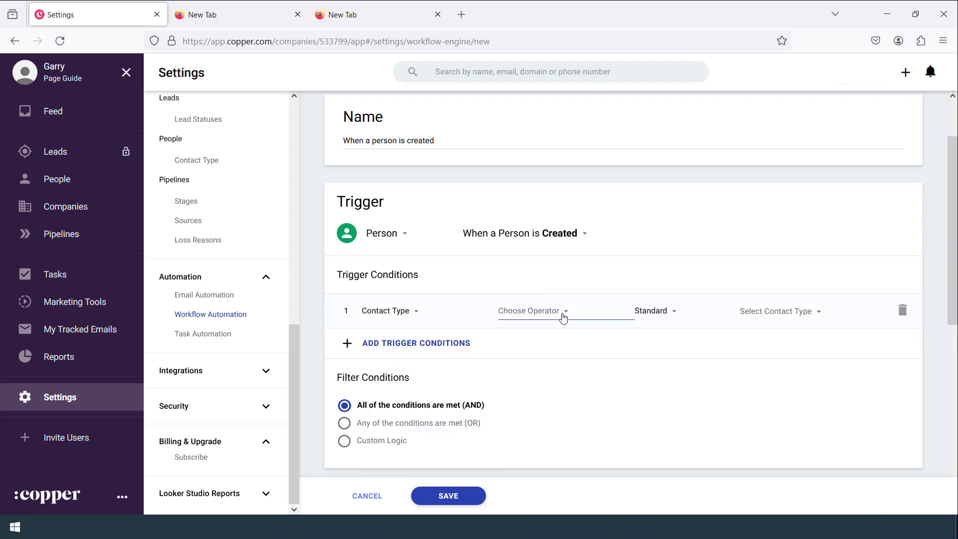
click(562, 315)
click(541, 324)
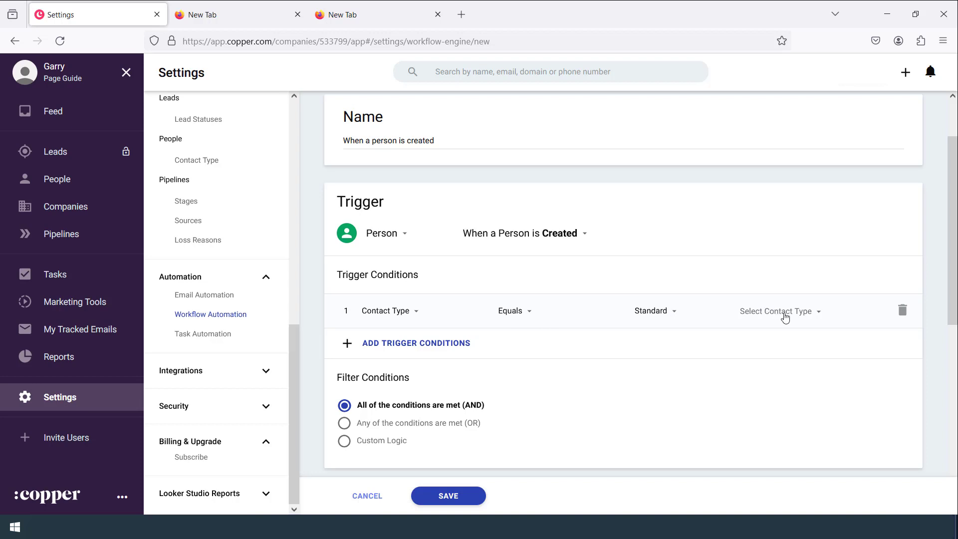
click(784, 314)
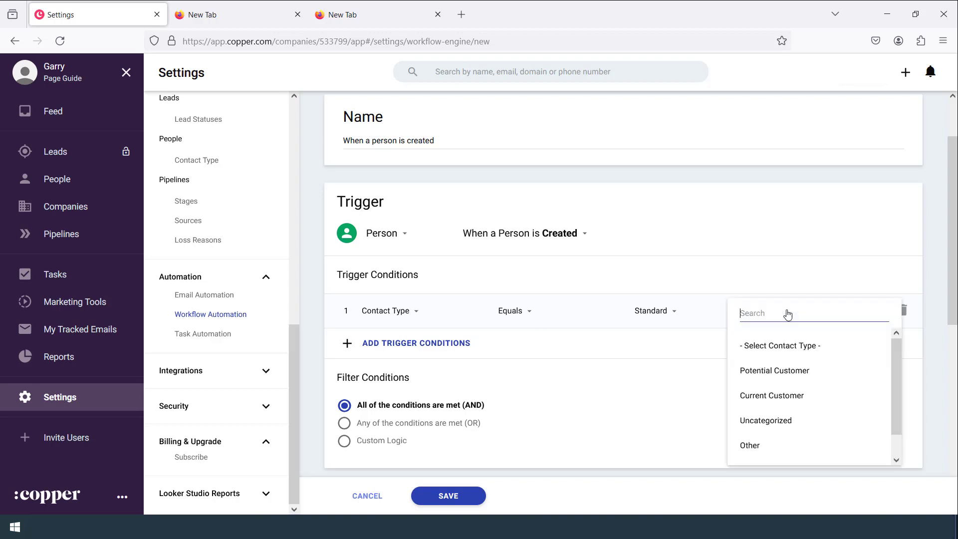
click(780, 381)
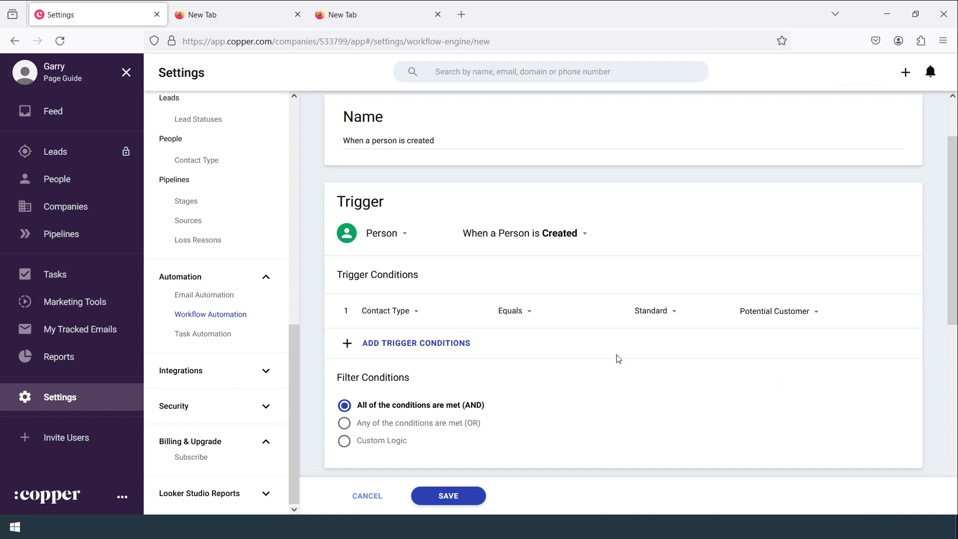
Step: Set Action 1 of the rule to Update the Person record
scroll(592, 347, down, 3)
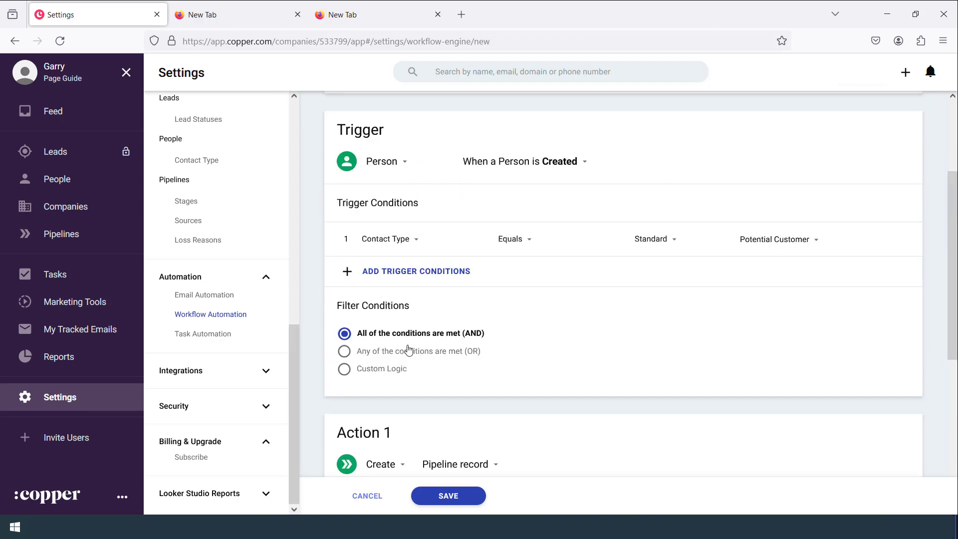
scroll(408, 349, down, 5)
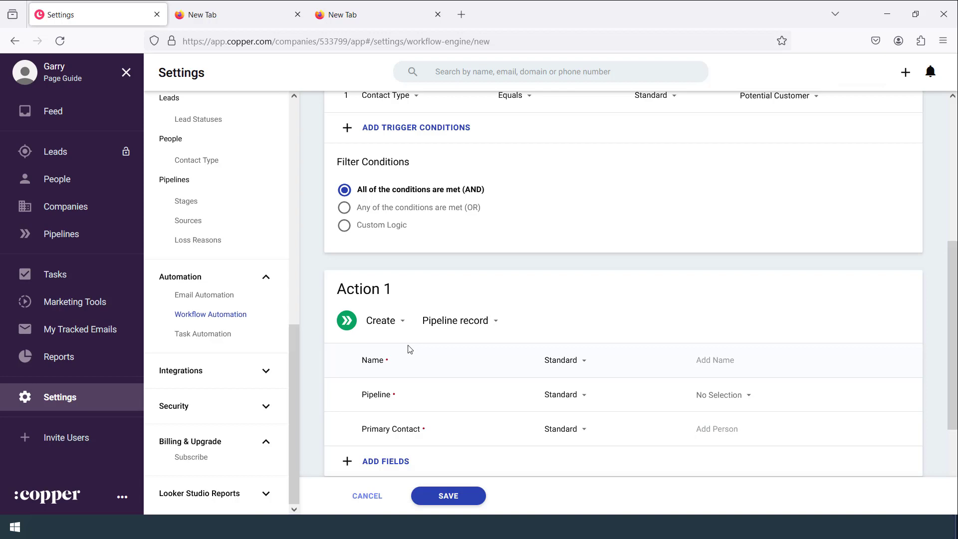
scroll(409, 349, down, 3)
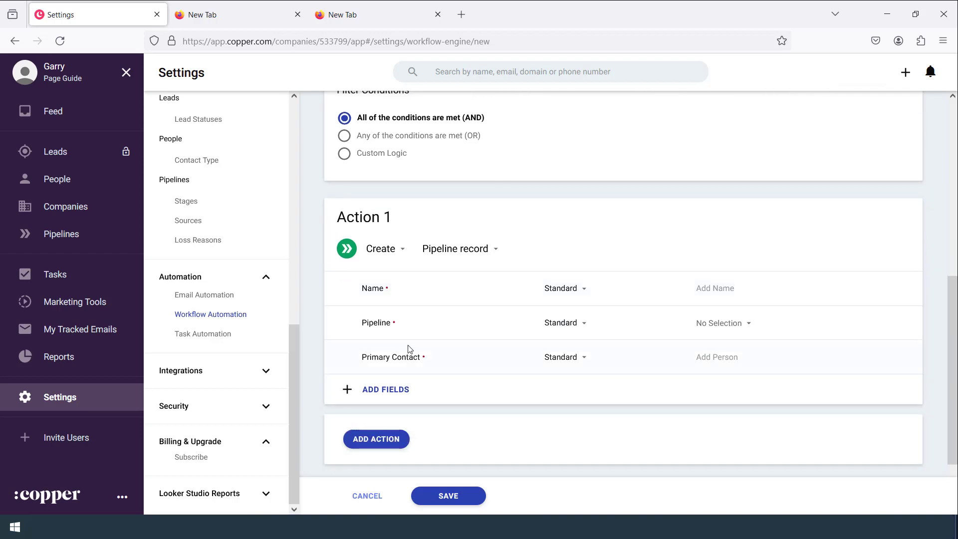
click(397, 253)
click(398, 279)
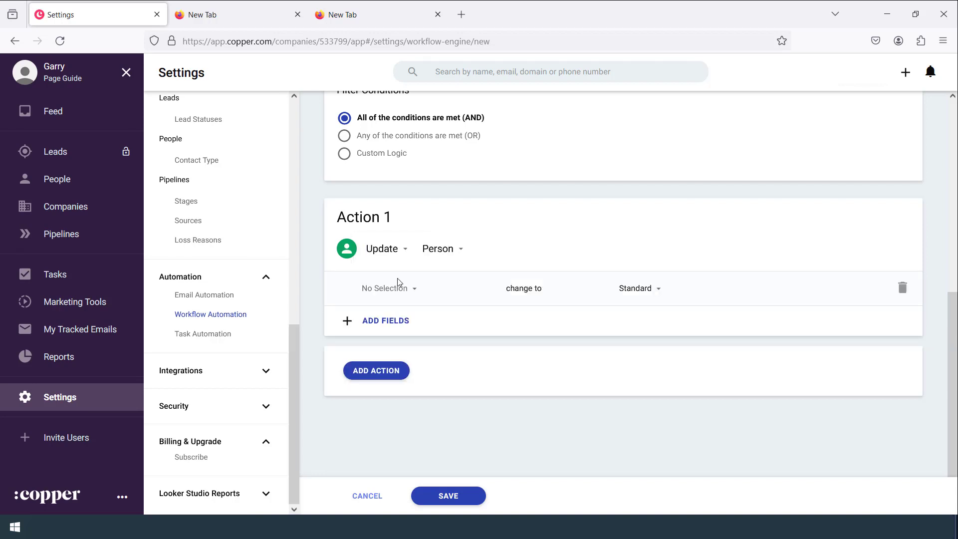
click(449, 252)
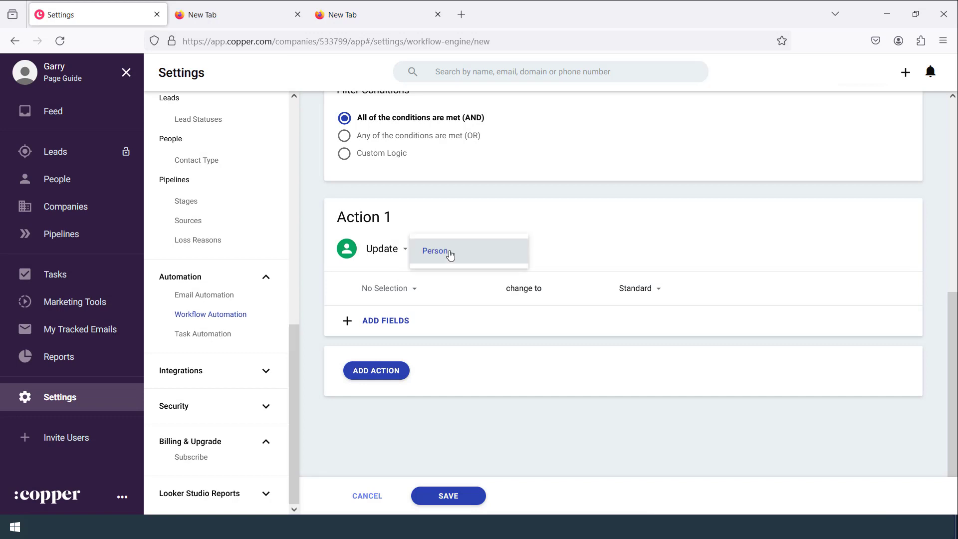
click(448, 251)
Step: Have Action 1 append the existing "potential customer" tag to the person's Tags field
click(405, 297)
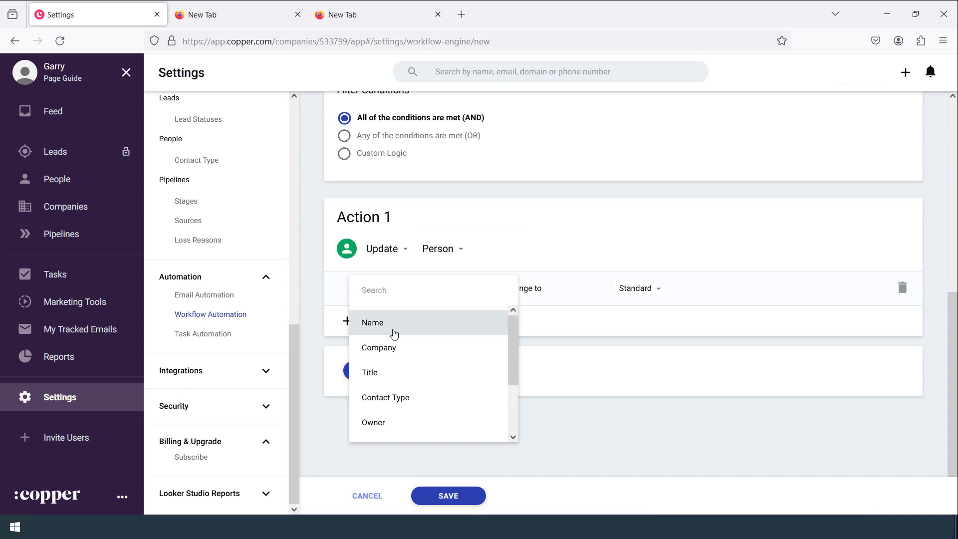
scroll(391, 336, down, 3)
click(386, 423)
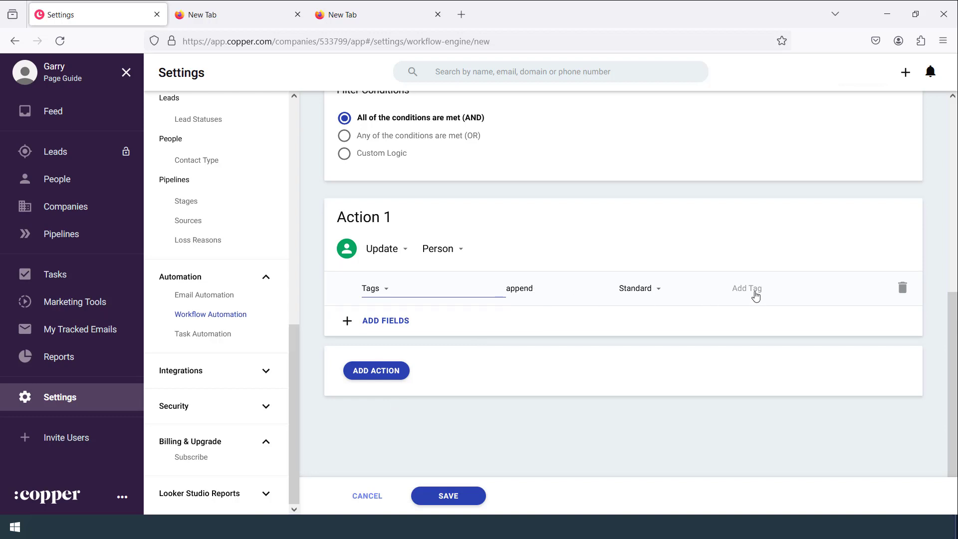
click(753, 290)
text(Pate)
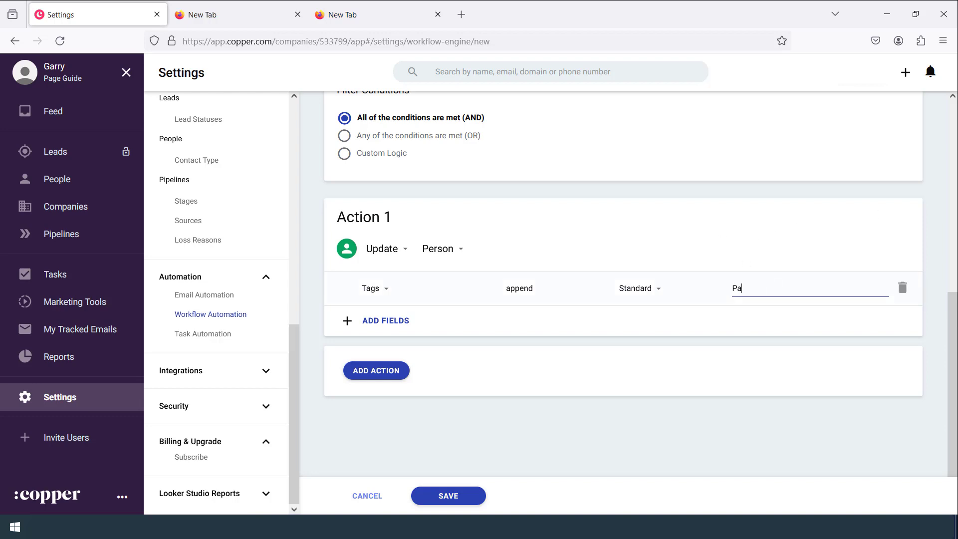
text(ntial)
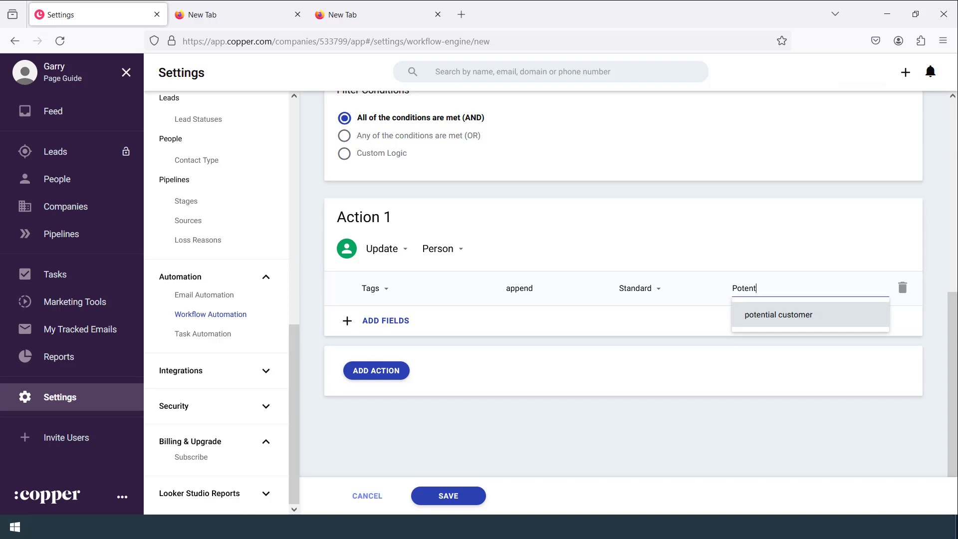
click(783, 322)
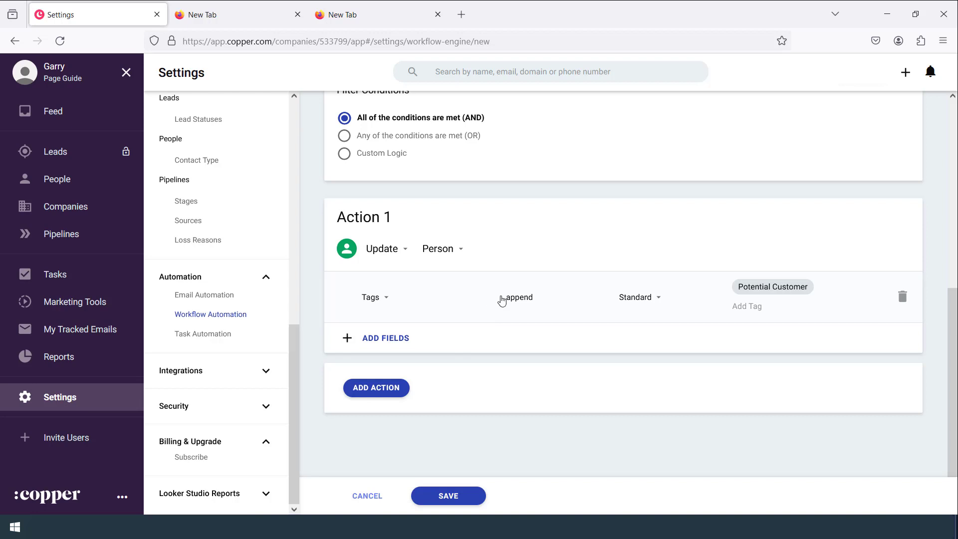
Step: Add a second action to the rule that creates a Pipeline record
scroll(371, 290, down, 1)
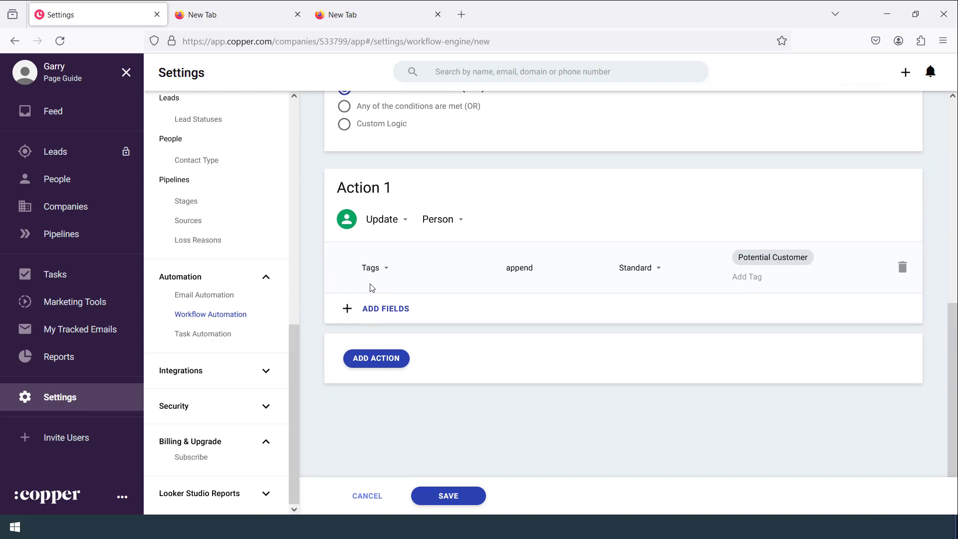
click(379, 356)
scroll(381, 364, down, 3)
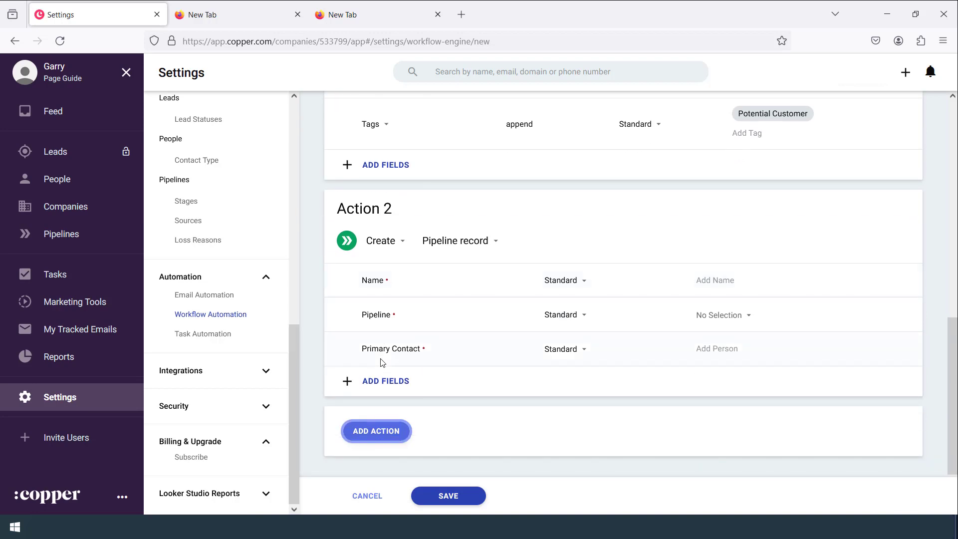
scroll(406, 342, up, 2)
click(402, 315)
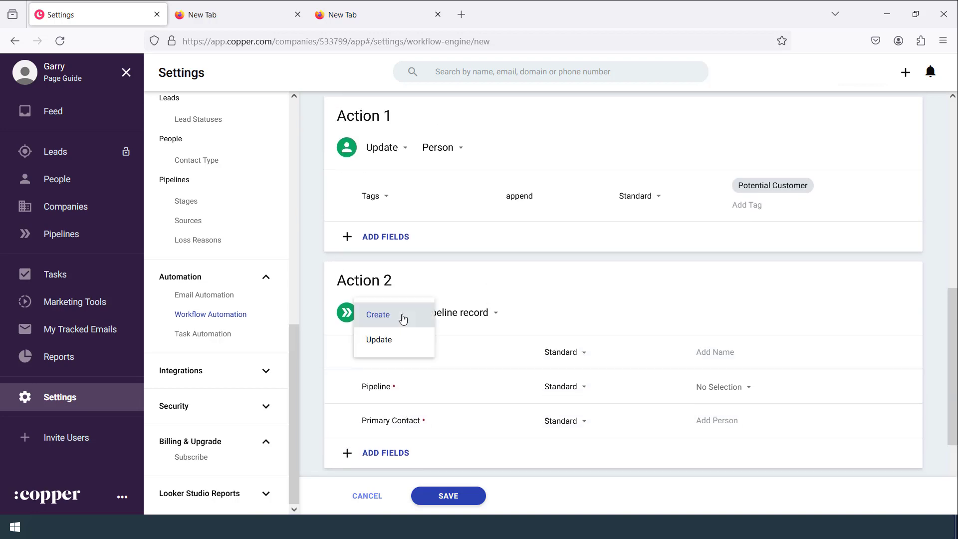
click(403, 318)
click(470, 313)
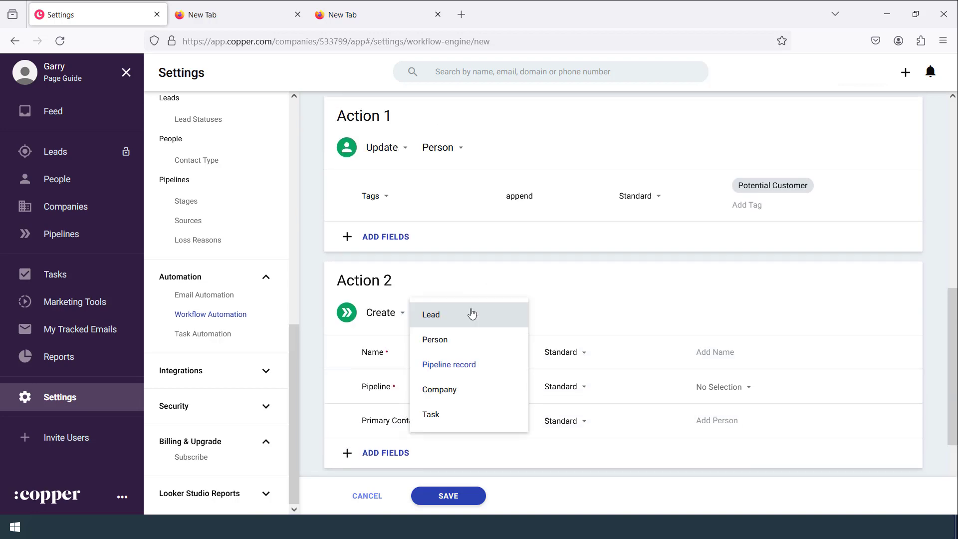
click(472, 314)
click(437, 315)
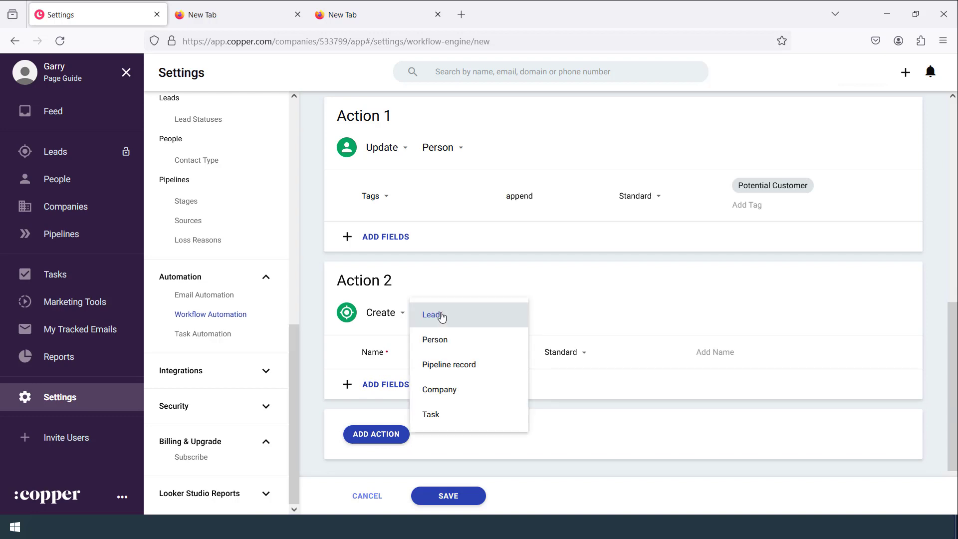
click(452, 365)
scroll(451, 375, down, 3)
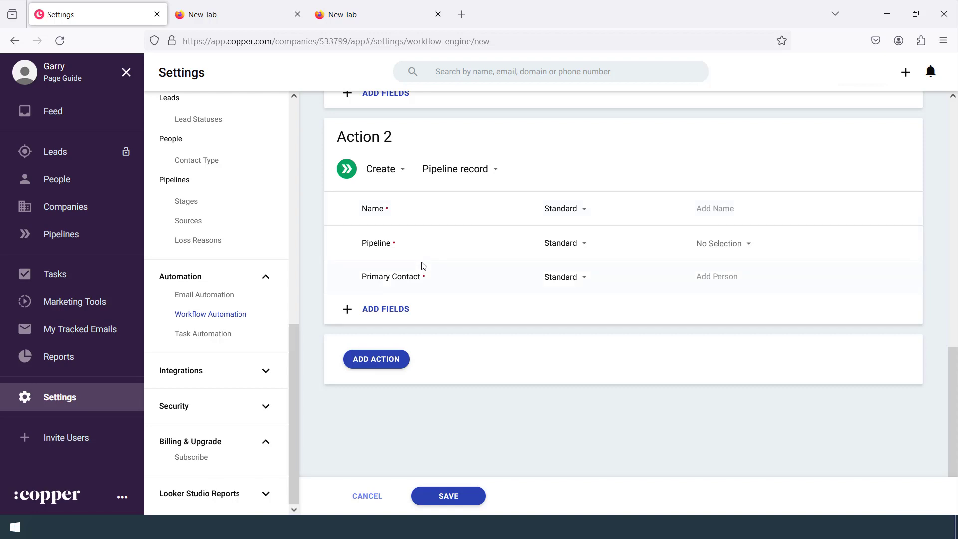
click(717, 212)
scroll(584, 216, up, 10)
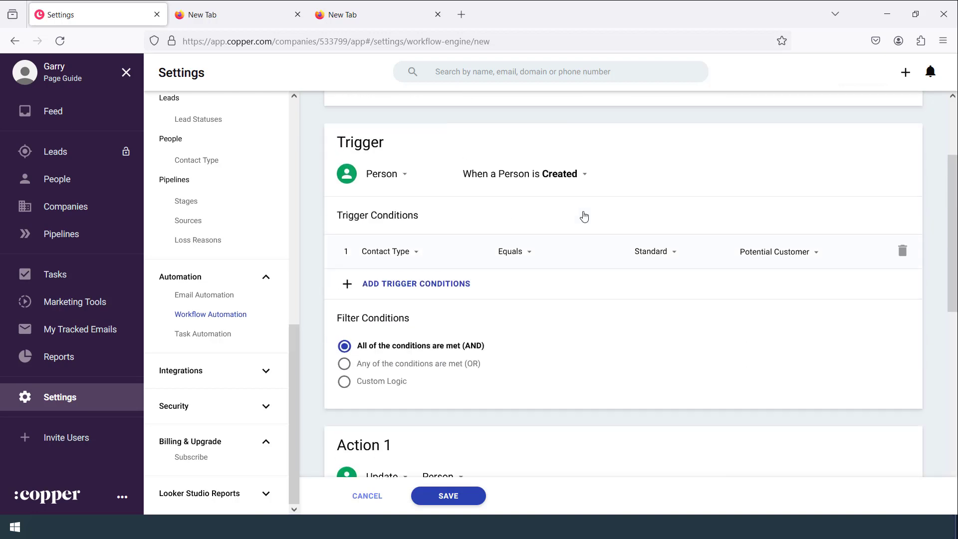
Step: Set the Name of the pipeline record in Action 2 to use the formula full_name
scroll(535, 214, down, 10)
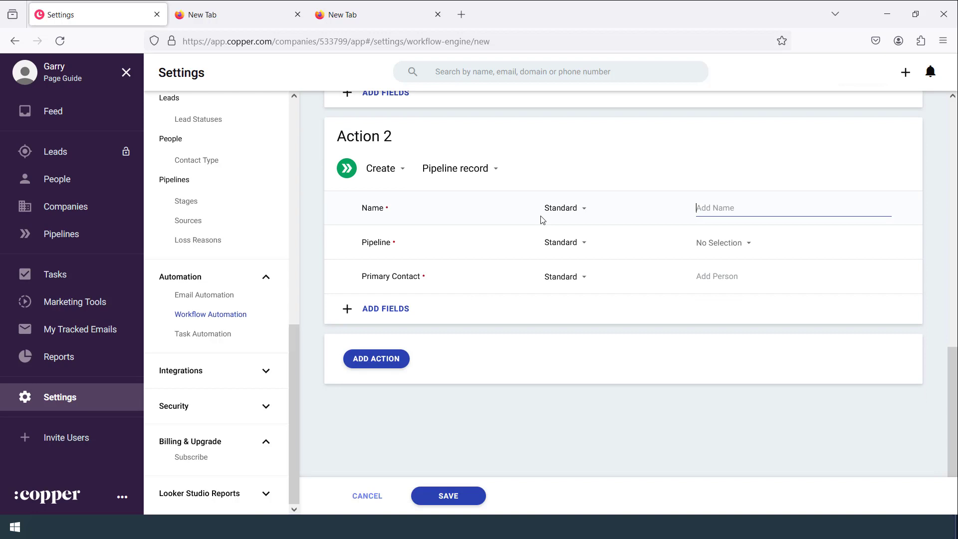
click(579, 211)
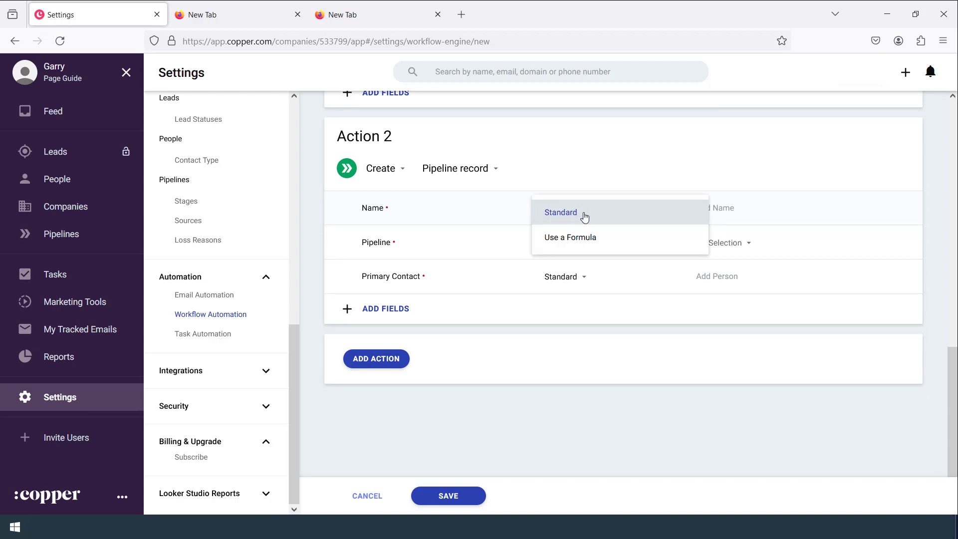
click(584, 237)
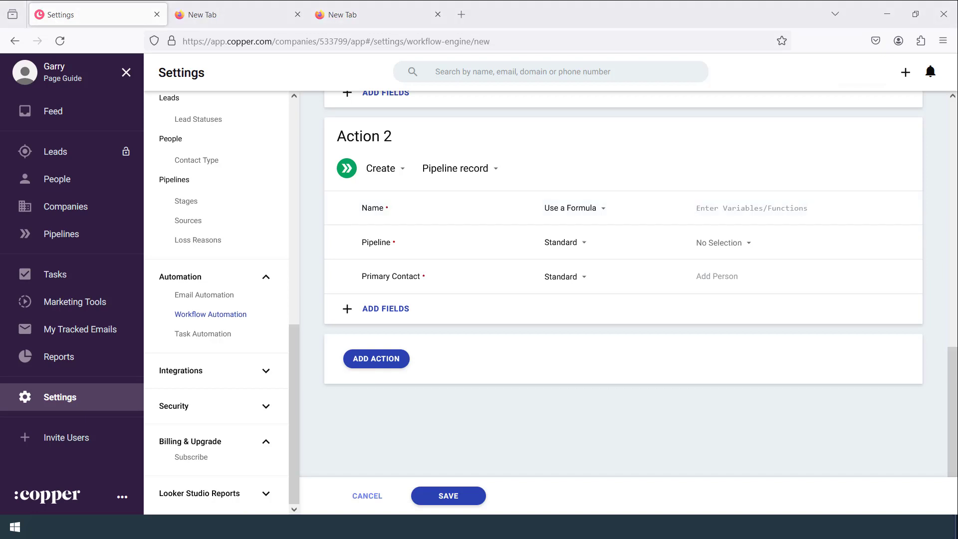
right_click(711, 209)
click(761, 302)
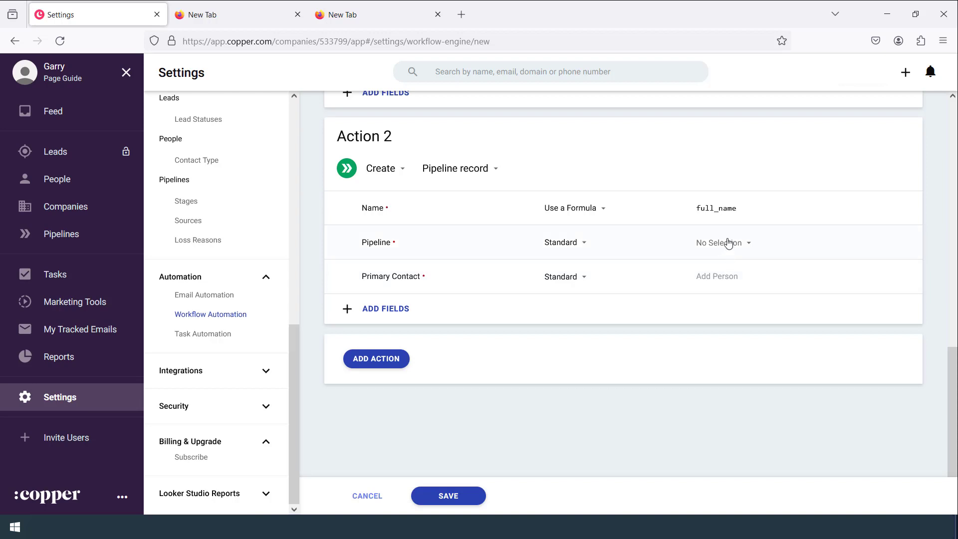
Step: Assign Action 2's record to the Custom Computer Build pipeline and set its Primary Contact with the formula id
click(747, 244)
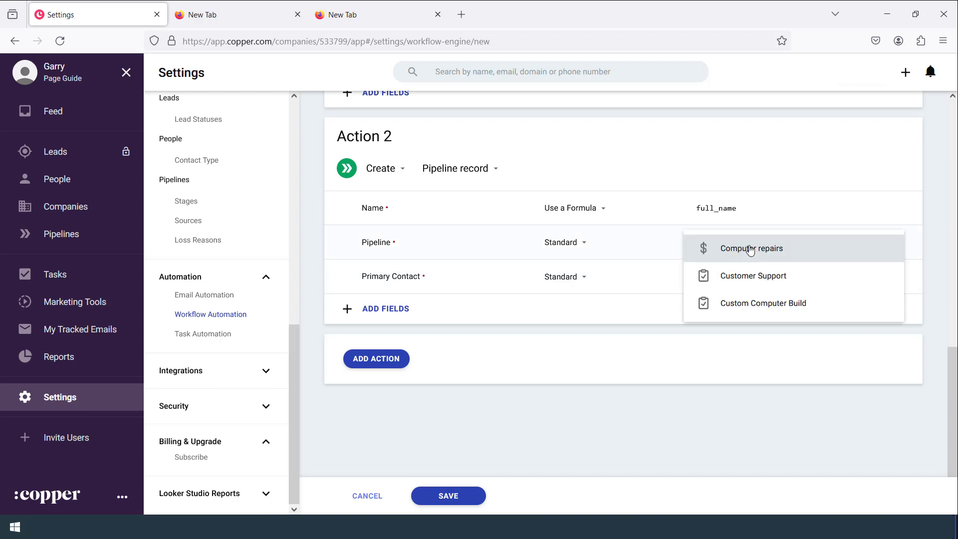
click(776, 311)
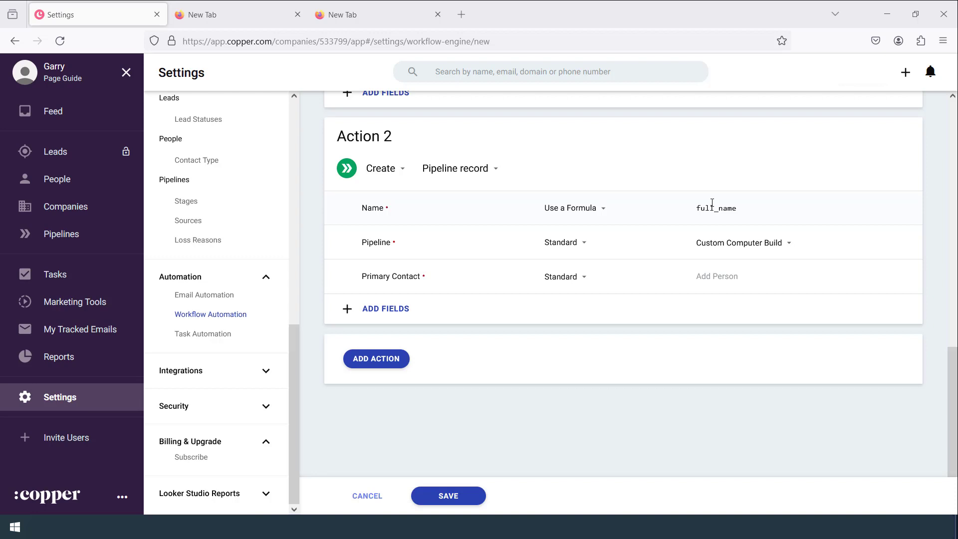
click(577, 275)
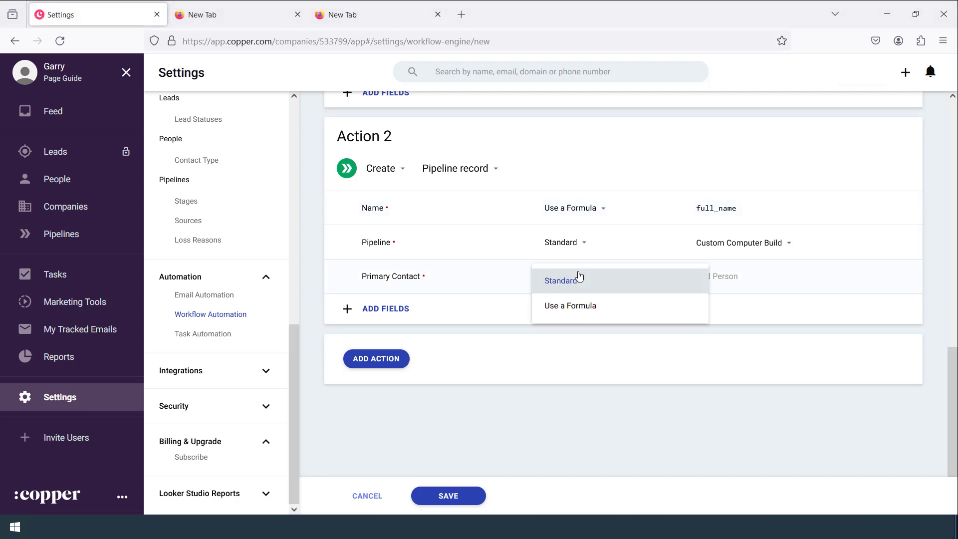
click(586, 309)
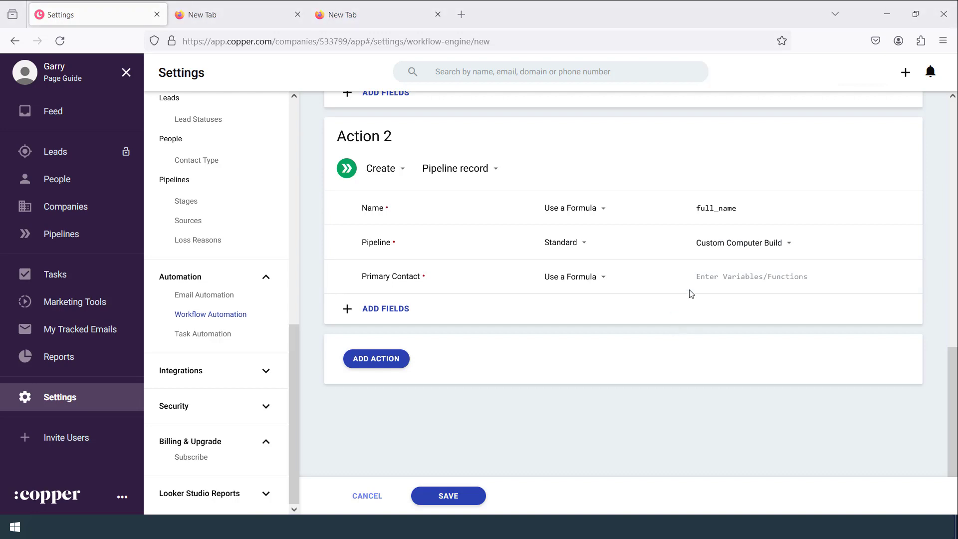
right_click(713, 275)
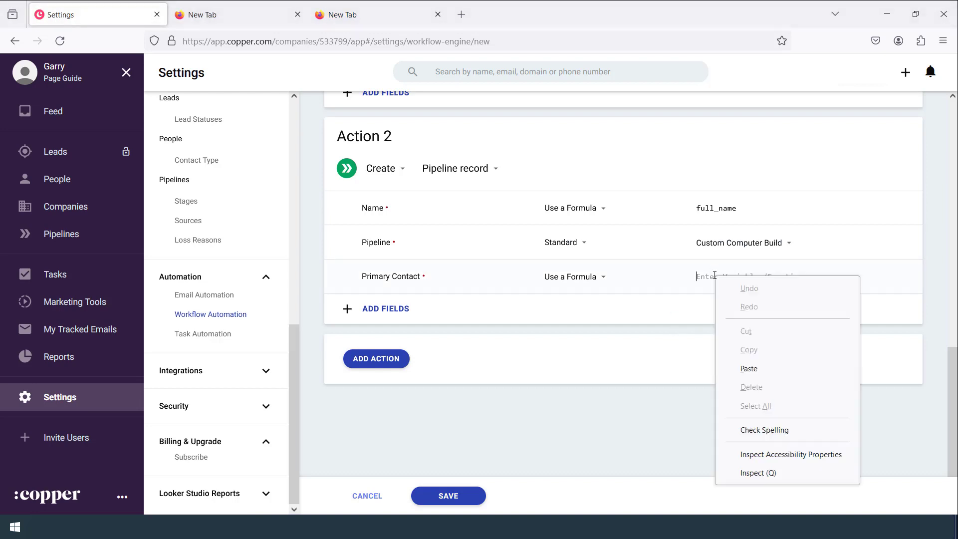
click(749, 369)
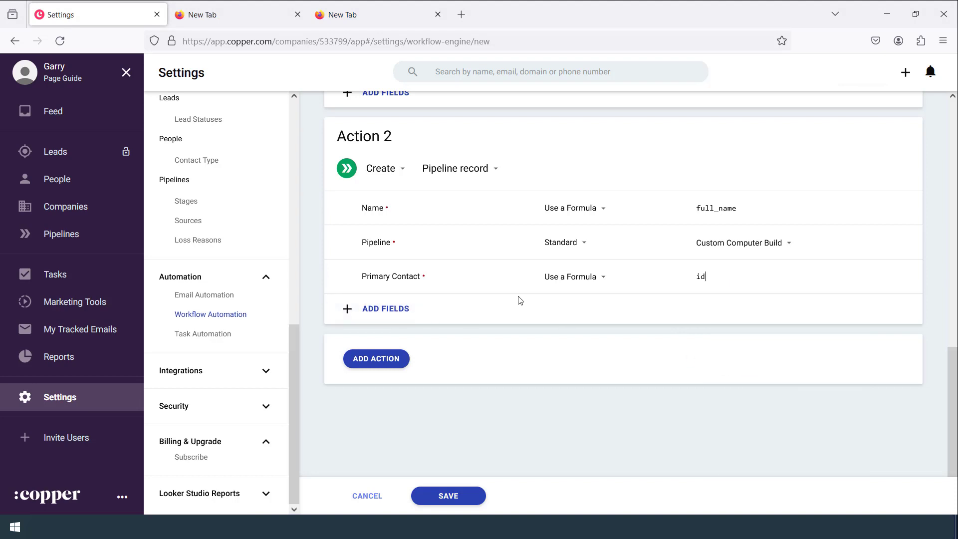
Step: Add a Stage field to Action 2 with the Standard value Consultation
click(366, 309)
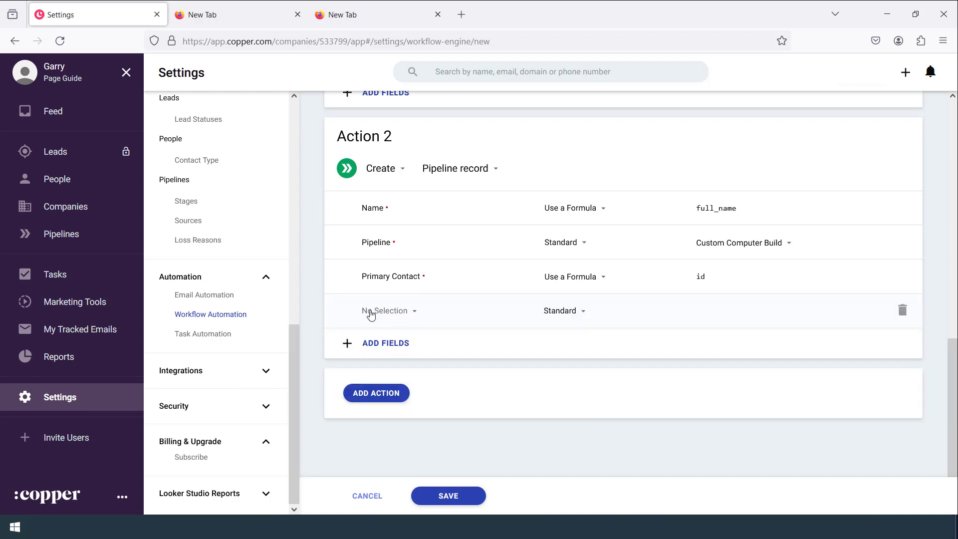
click(370, 313)
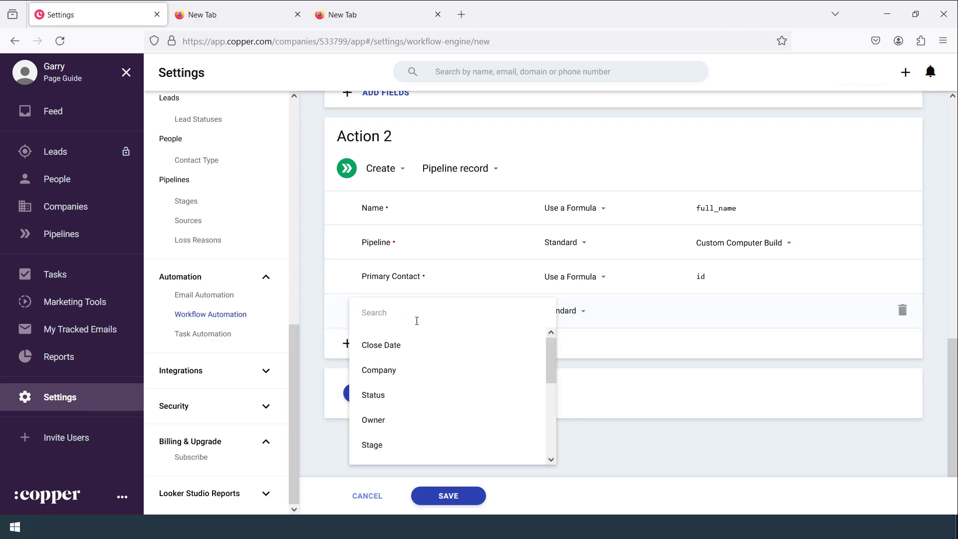
scroll(406, 350, down, 3)
click(406, 342)
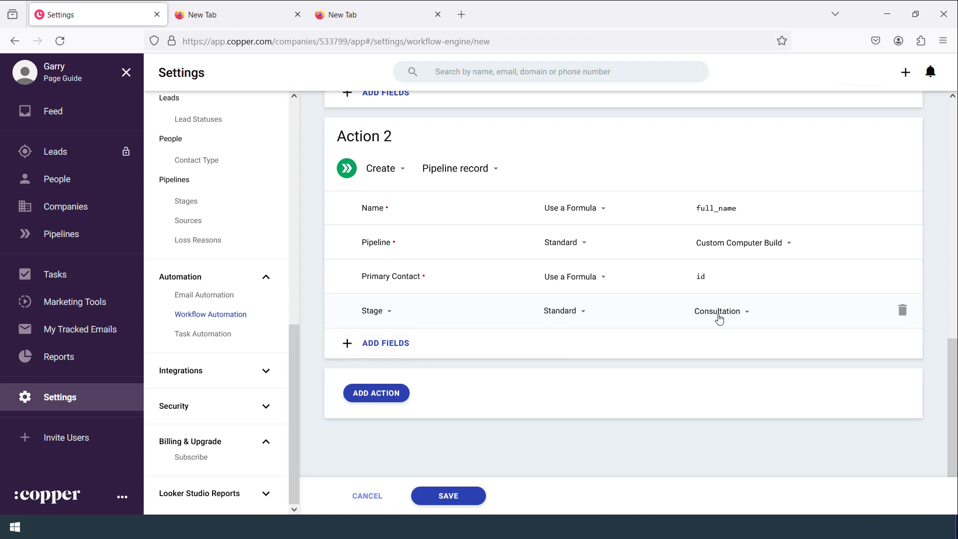
click(718, 315)
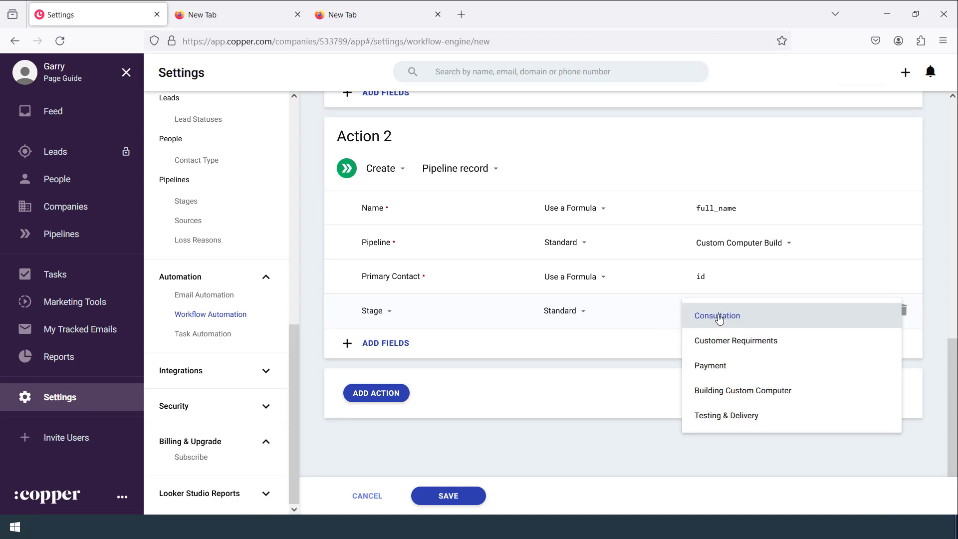
click(708, 319)
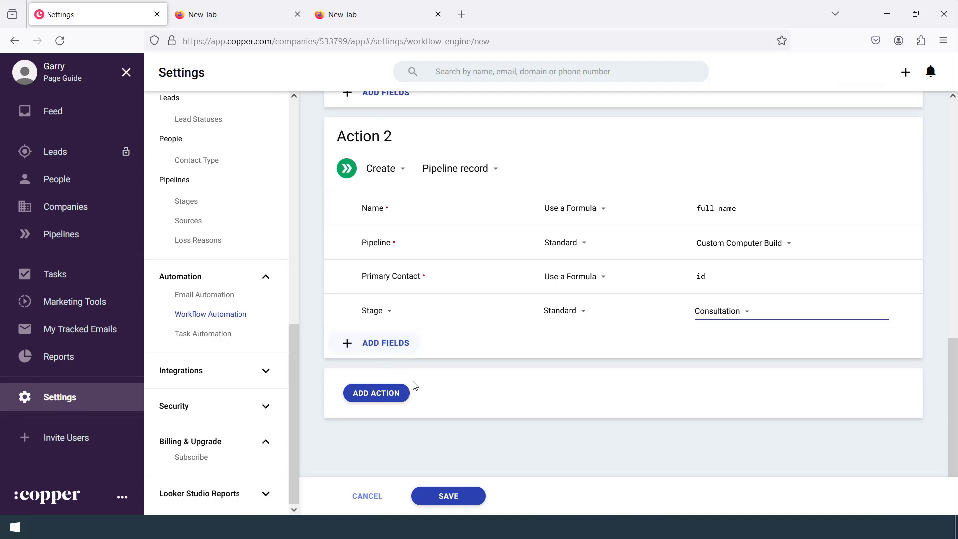
Step: Add a third action to the rule that creates a Task
click(389, 398)
scroll(488, 389, down, 4)
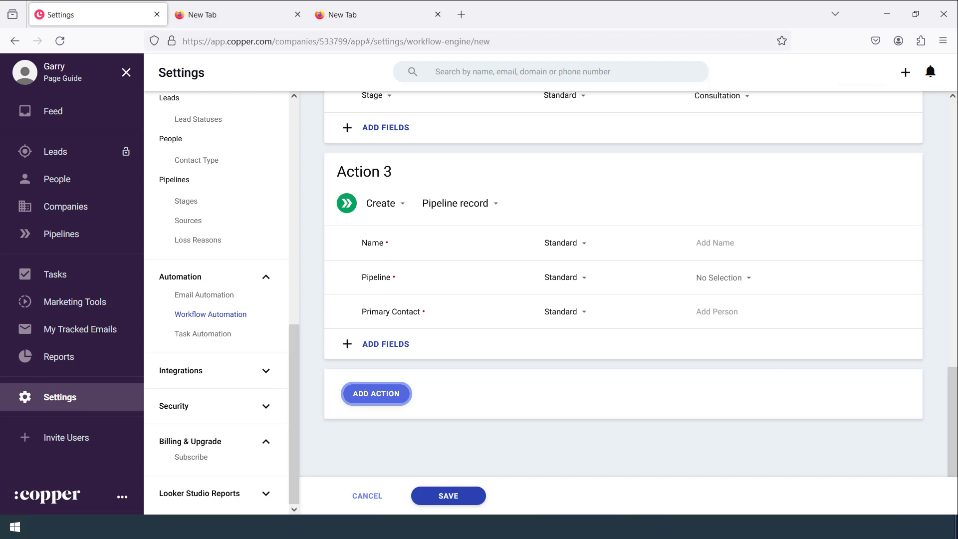
click(388, 207)
click(384, 205)
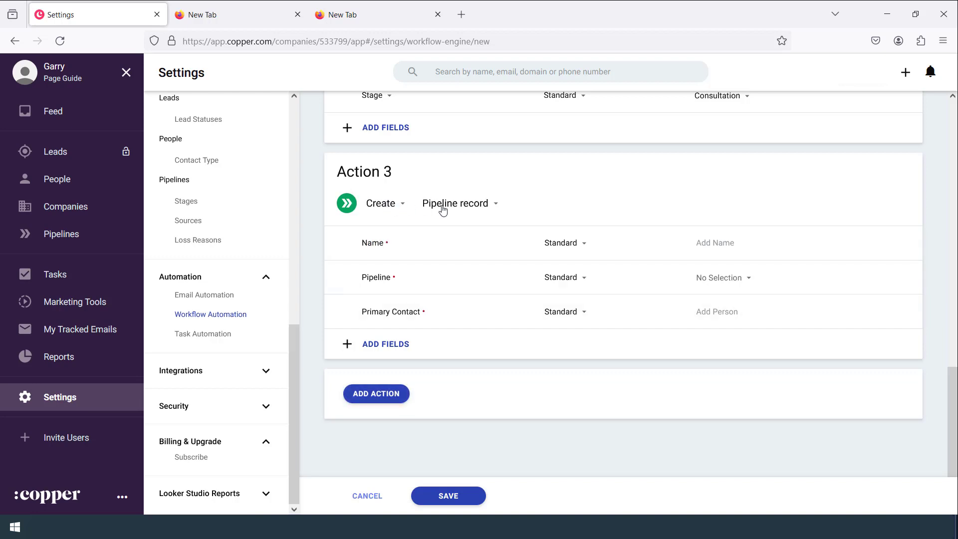
click(455, 209)
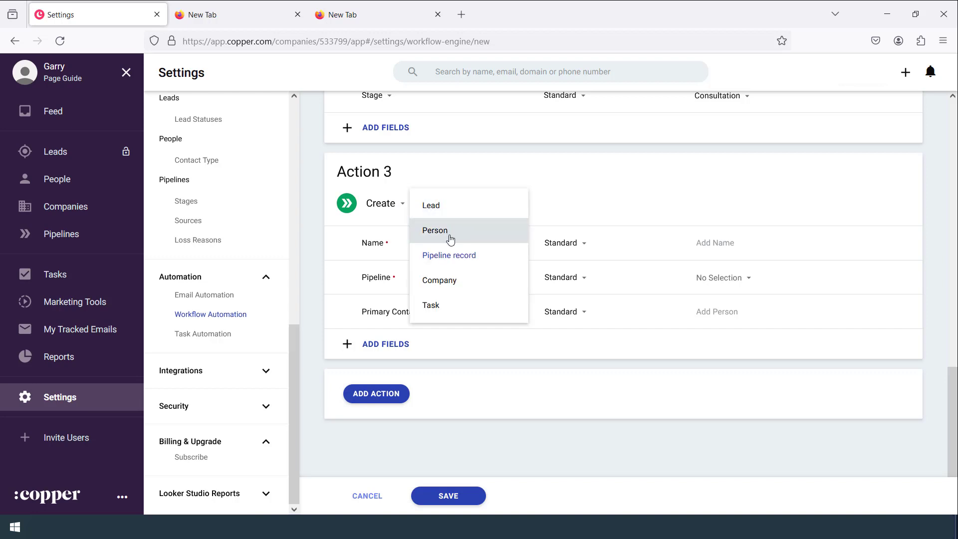
click(447, 305)
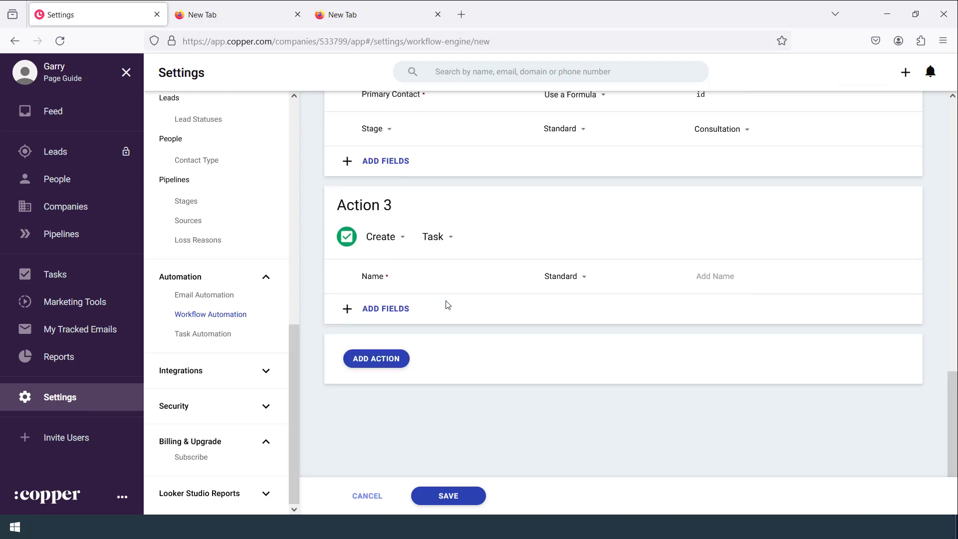
click(725, 279)
scroll(725, 279, up, 6)
drag(738, 313, 715, 313)
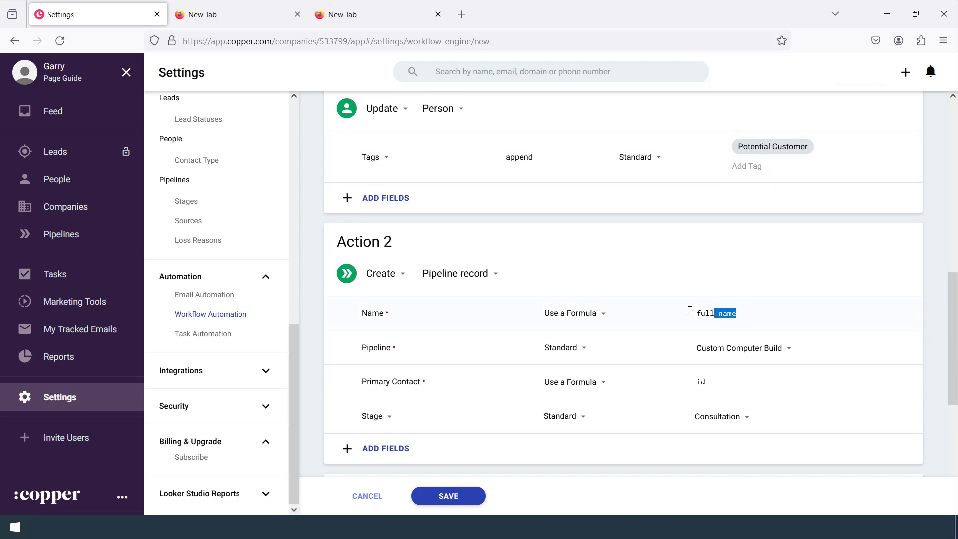
scroll(740, 334, down, 6)
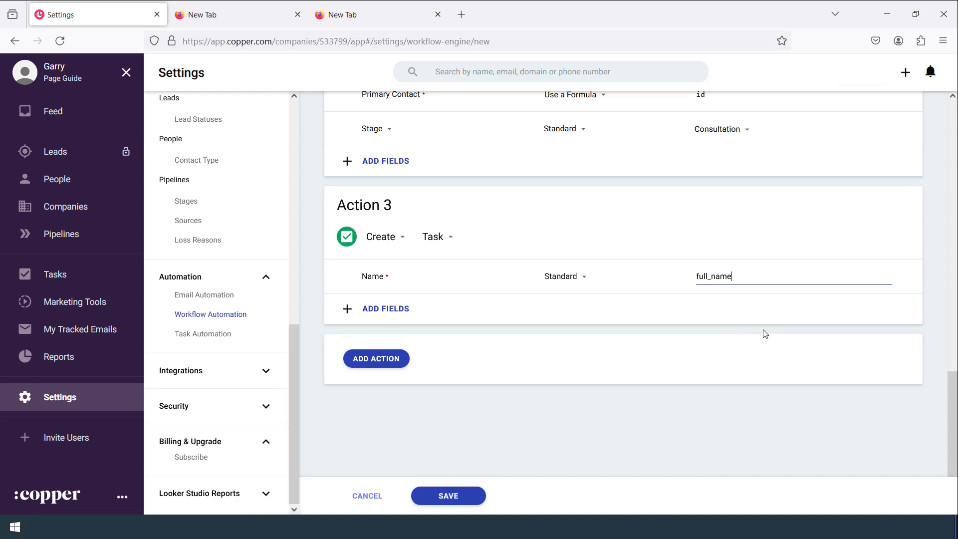
Step: Set the task's Name in Action 3 to use the formula CONCAT("Call ",full_name)
click(582, 282)
click(579, 305)
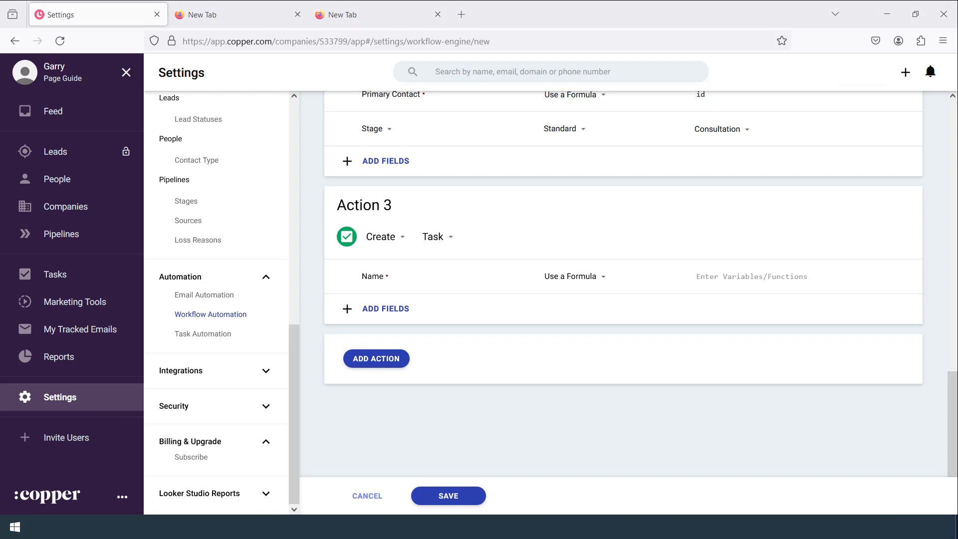
text(CONCAT("Call ",full_name))
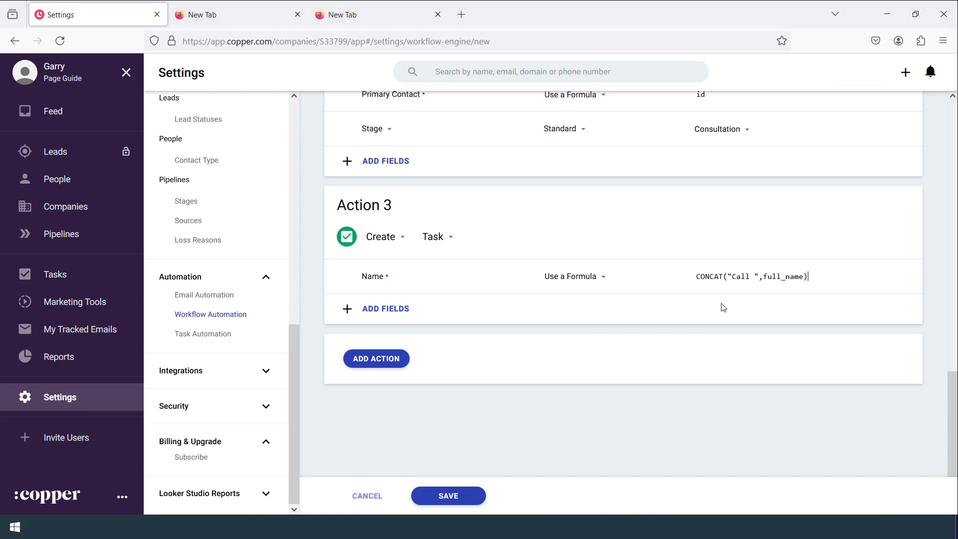
drag(751, 277, 734, 277)
click(733, 276)
Step: Add an Activity Type field with the value Phone Call to the task in Action 3
click(379, 311)
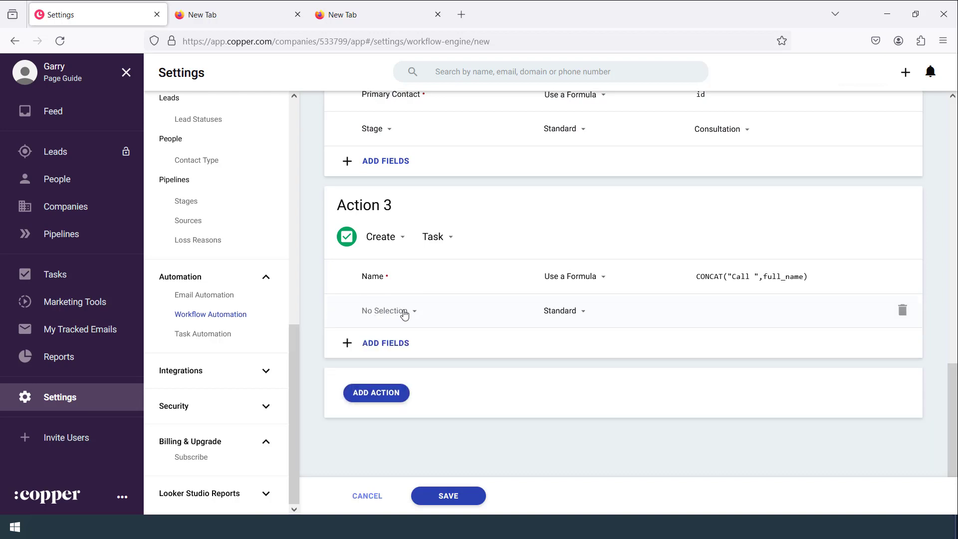
click(405, 311)
click(408, 352)
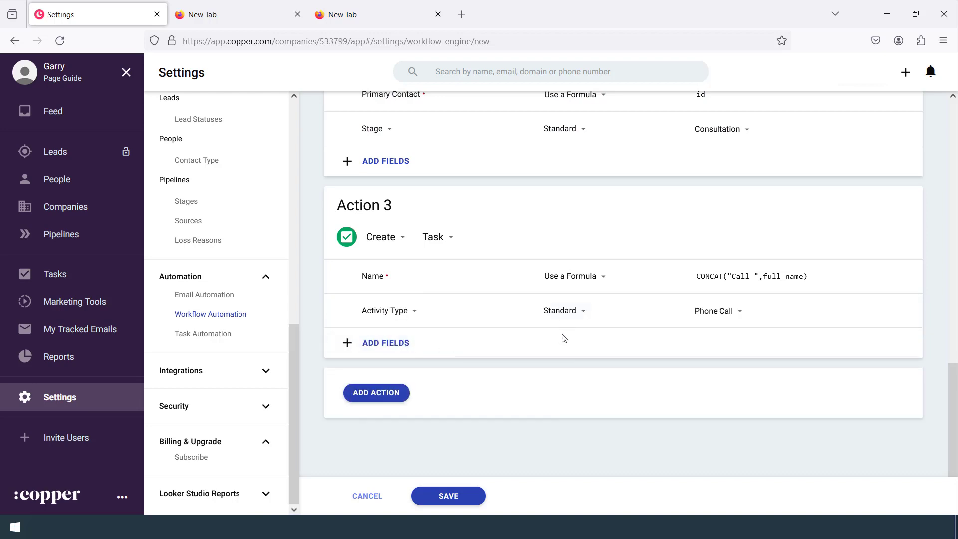
click(721, 319)
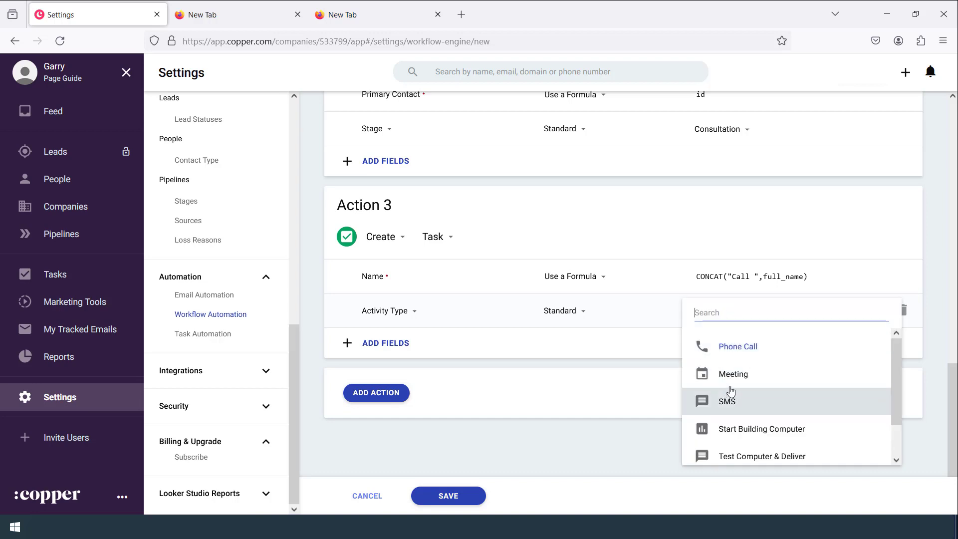
click(636, 314)
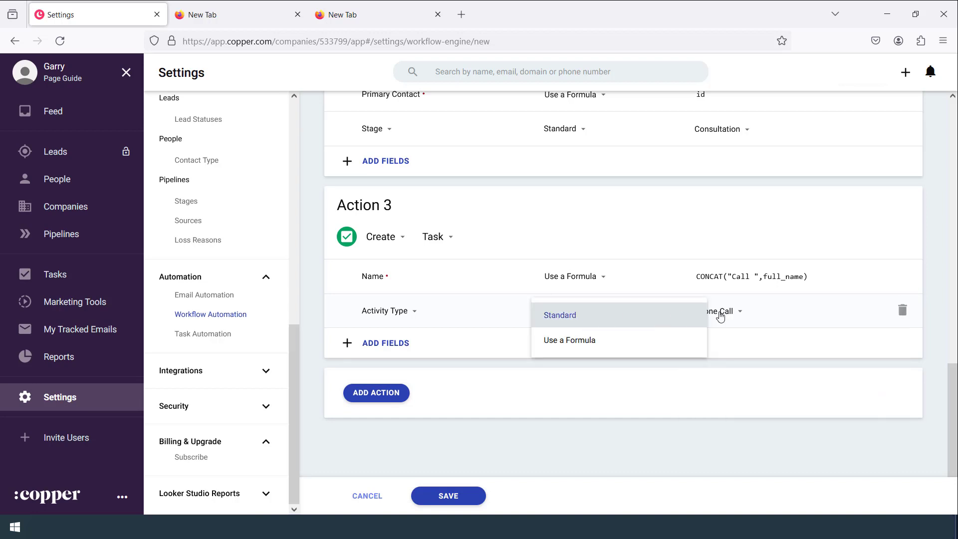
click(739, 315)
click(661, 280)
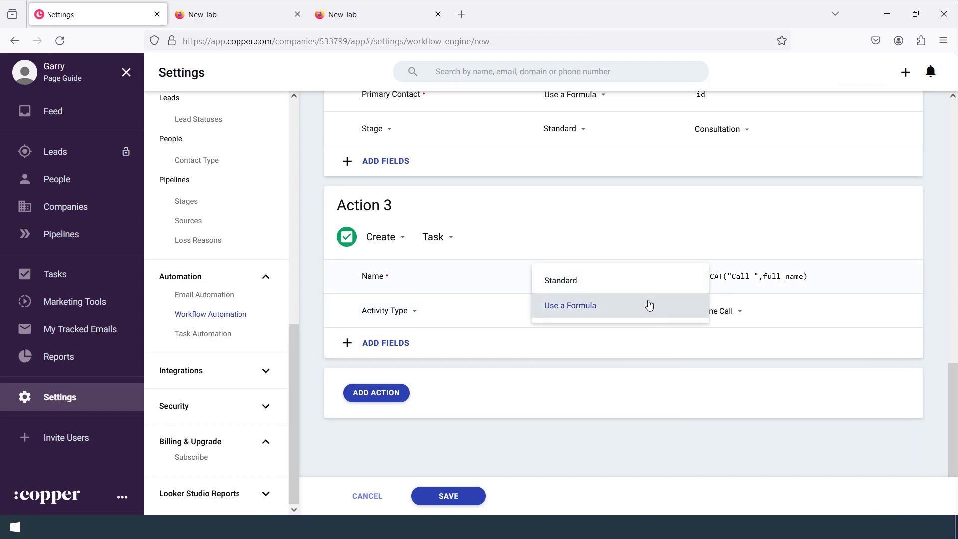
click(795, 251)
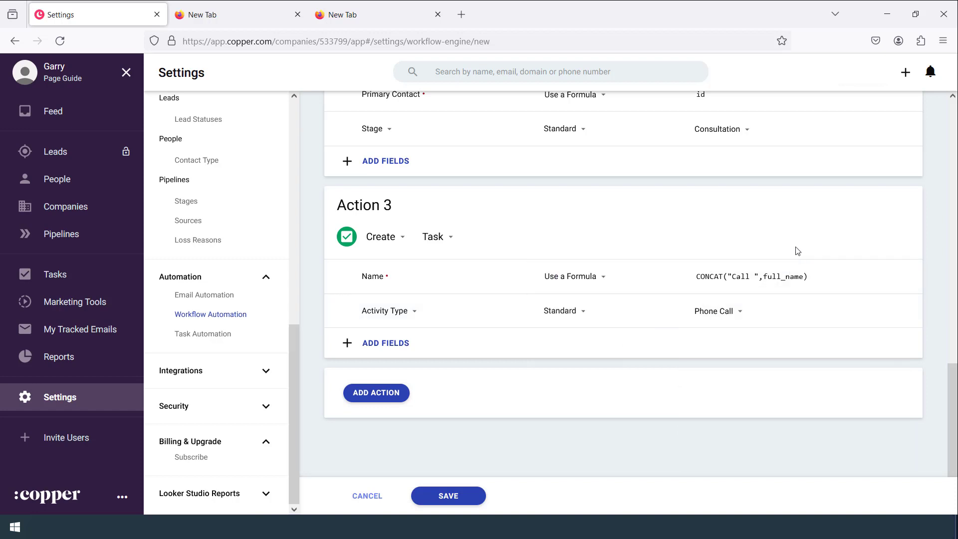
Step: Add a Priority field to the task in Action 3 and set it to High
scroll(439, 289, down, 1)
click(374, 310)
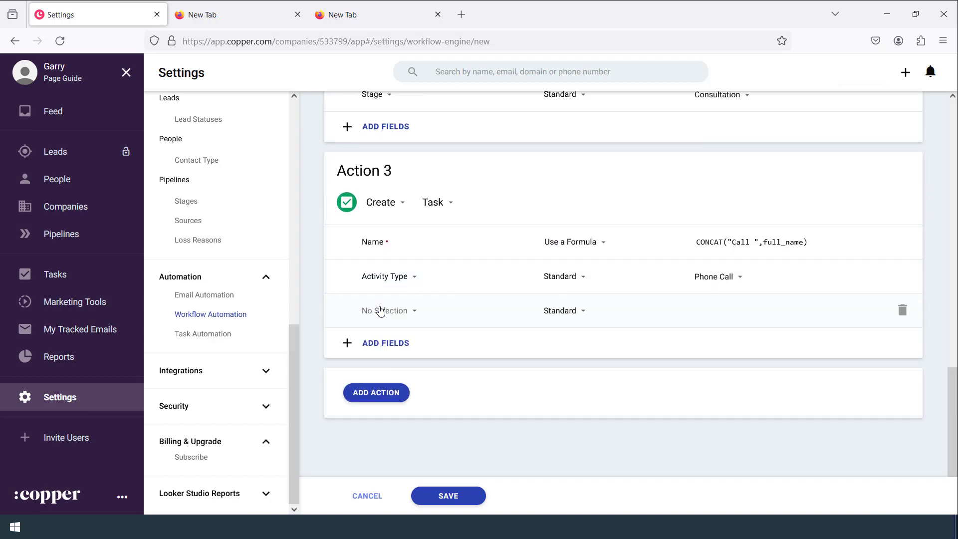
click(398, 310)
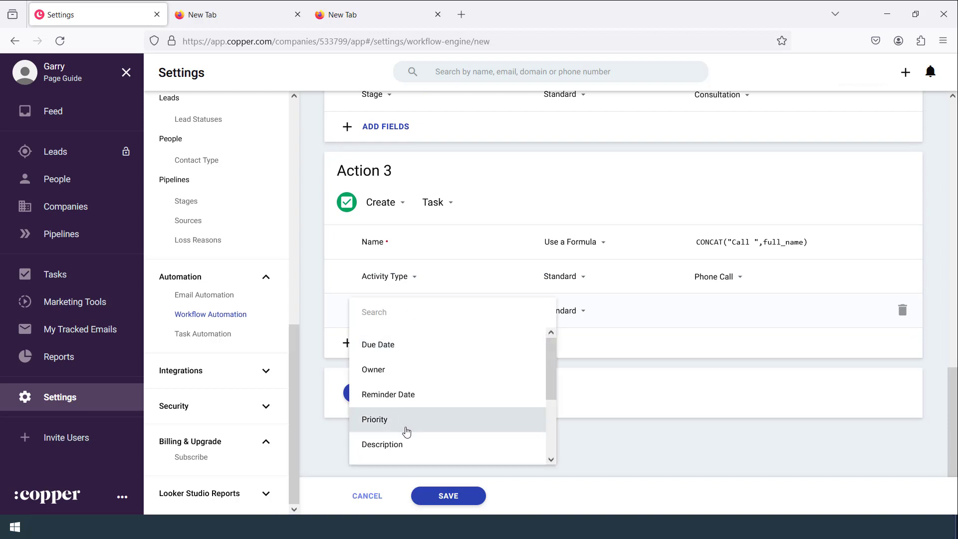
click(405, 427)
click(719, 313)
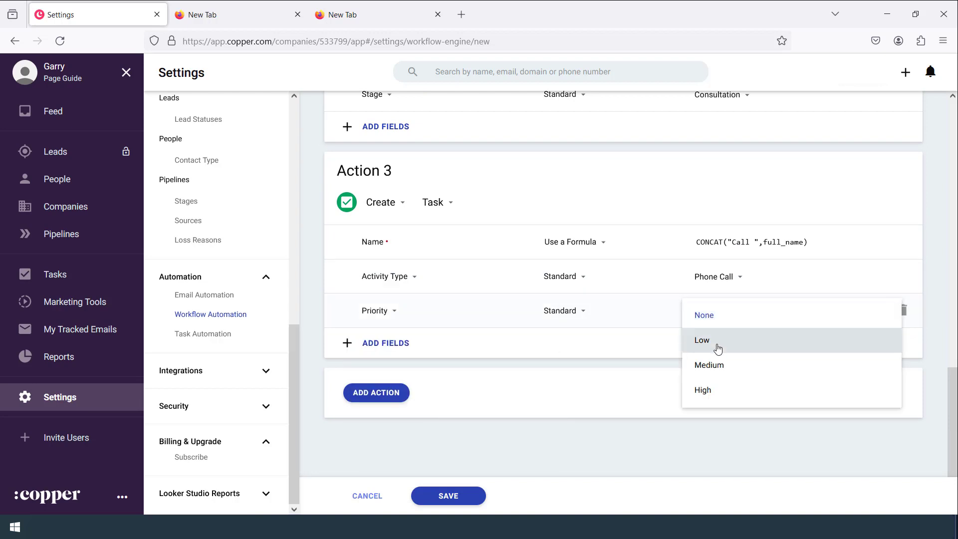
click(717, 402)
Step: Add a Description field to the task in Action 3 with the text "Call new client to organize consult"
click(398, 351)
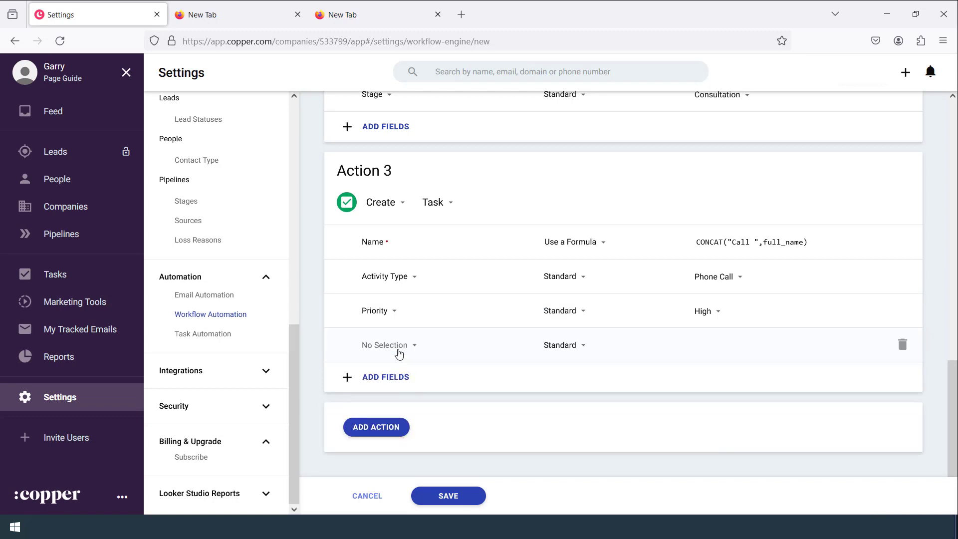
click(405, 345)
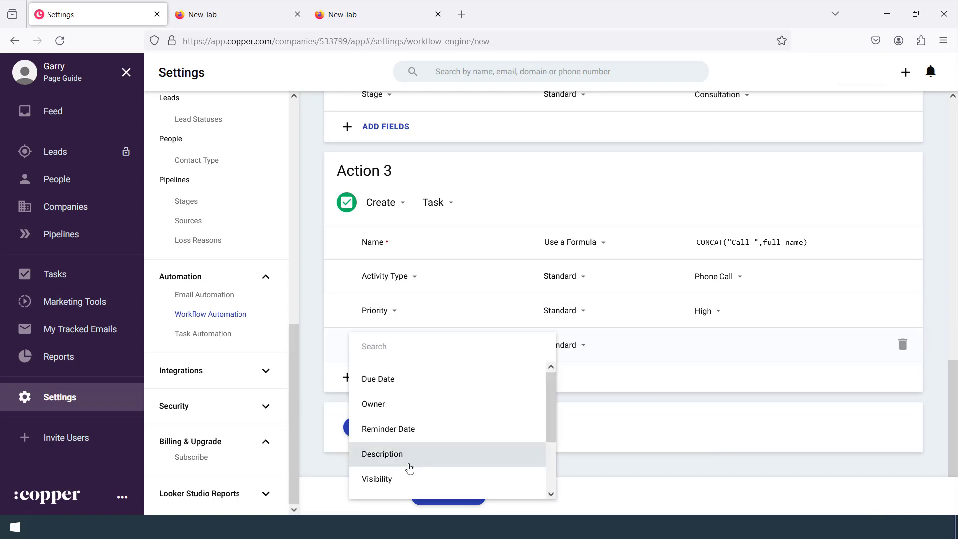
click(439, 455)
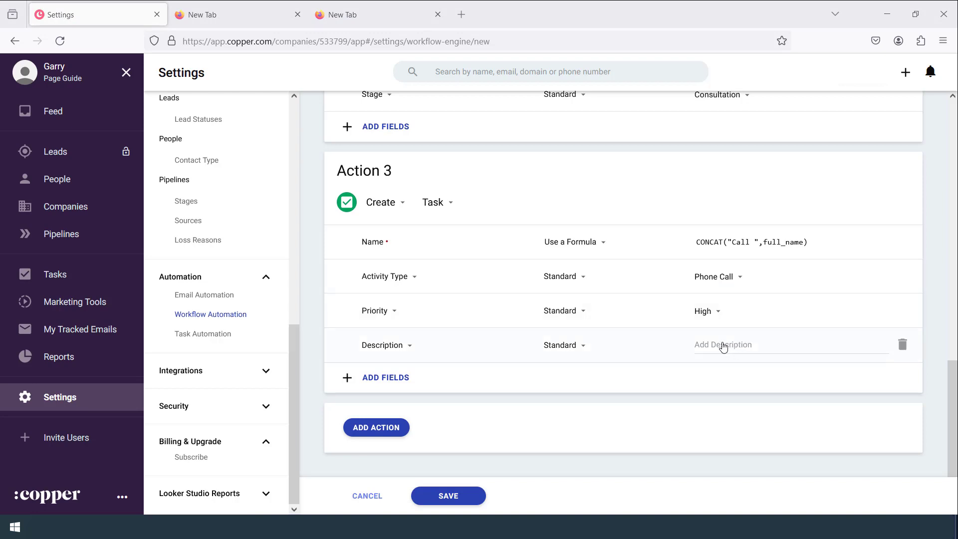
click(723, 344)
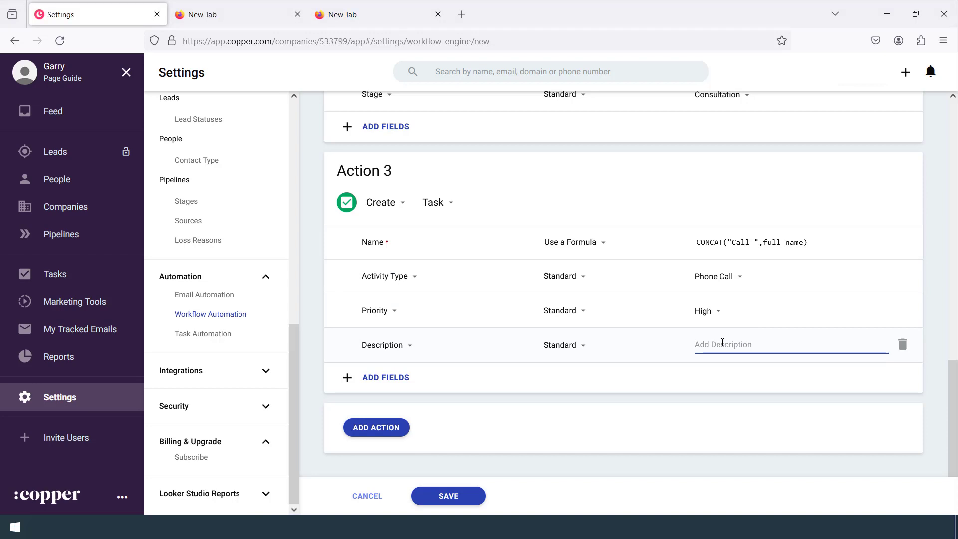
right_click(723, 344)
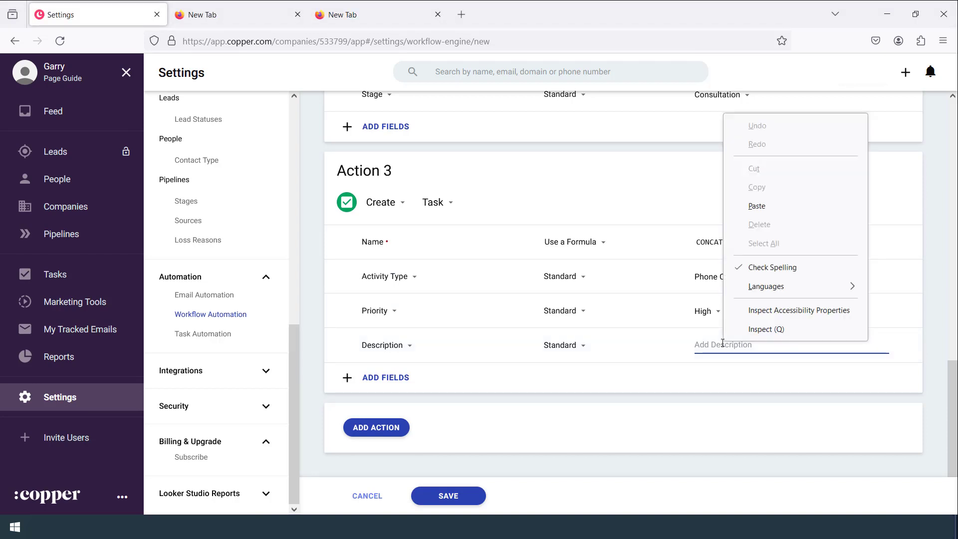
click(779, 202)
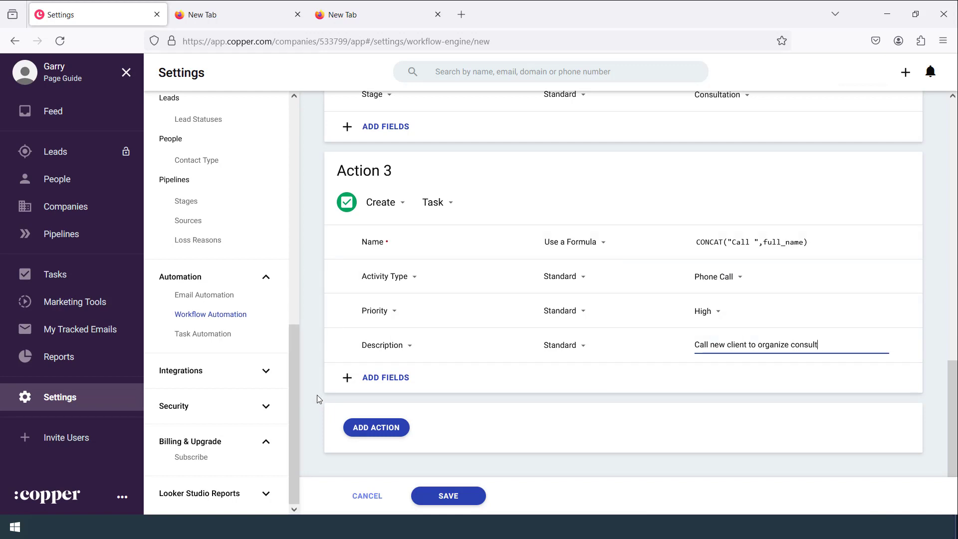
Step: Add a Due Date field to the task in Action 3 using the formula CURRENTDATE()
click(378, 382)
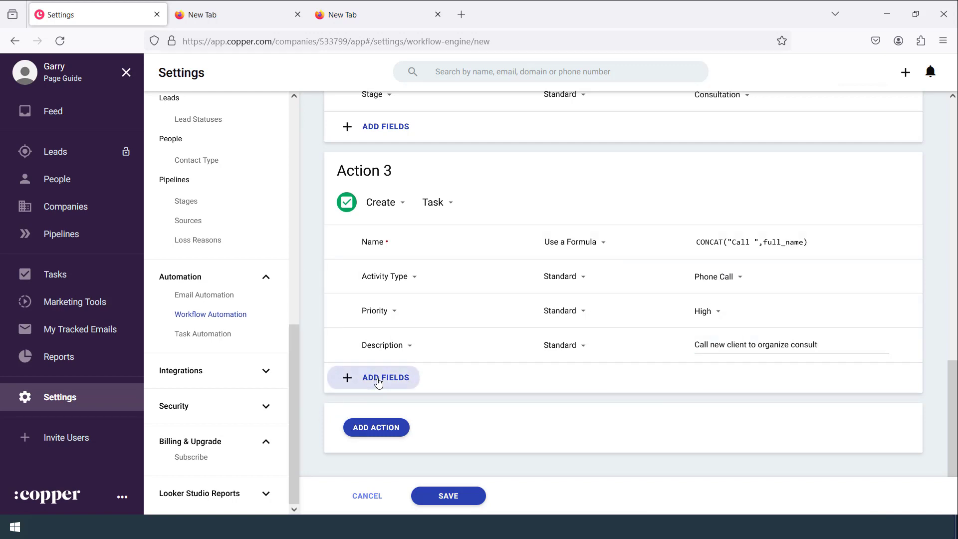
click(378, 382)
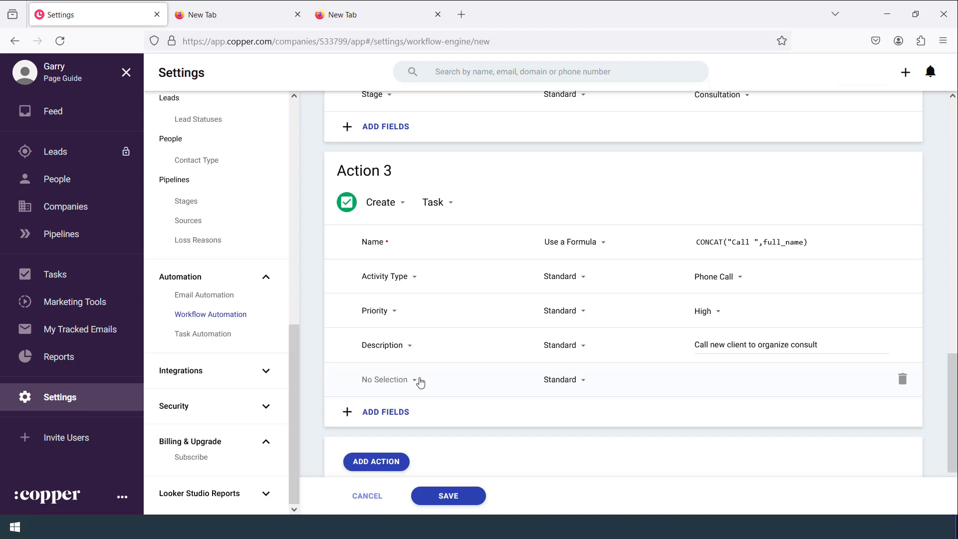
click(407, 384)
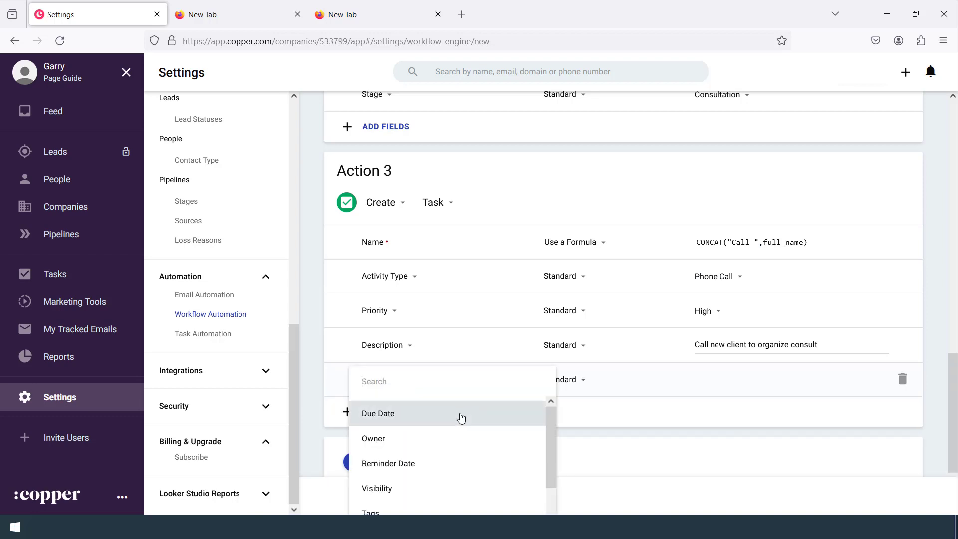
scroll(459, 417, down, 2)
scroll(460, 422, up, 1)
scroll(460, 422, up, 1)
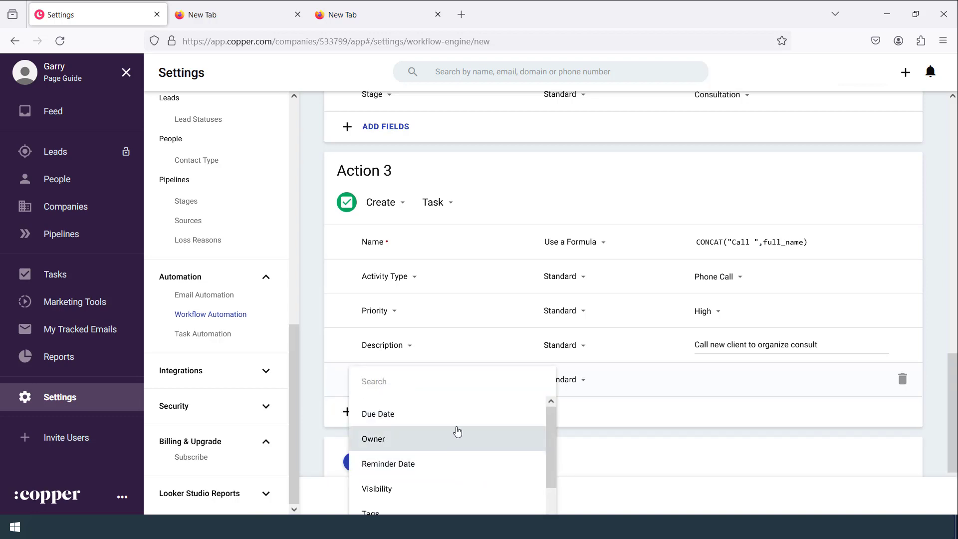
click(455, 415)
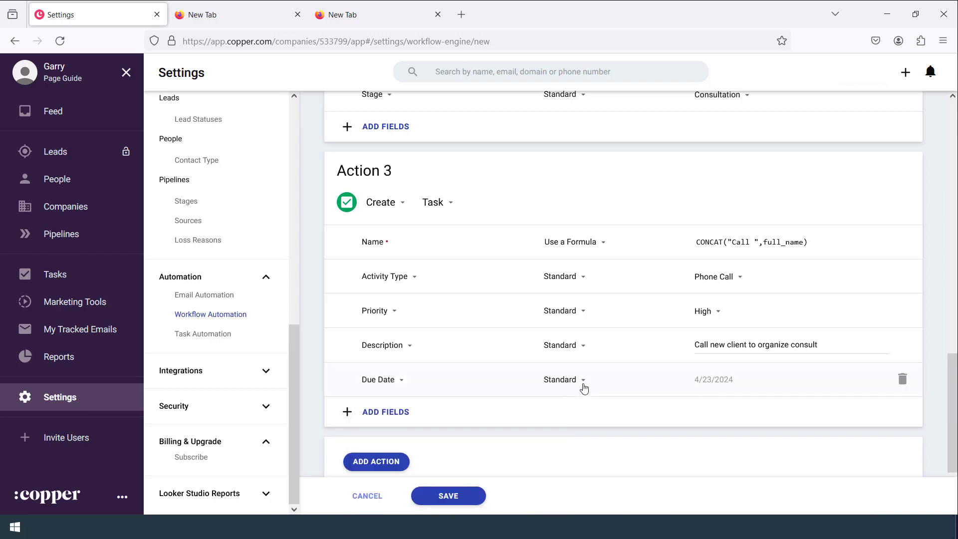
click(584, 386)
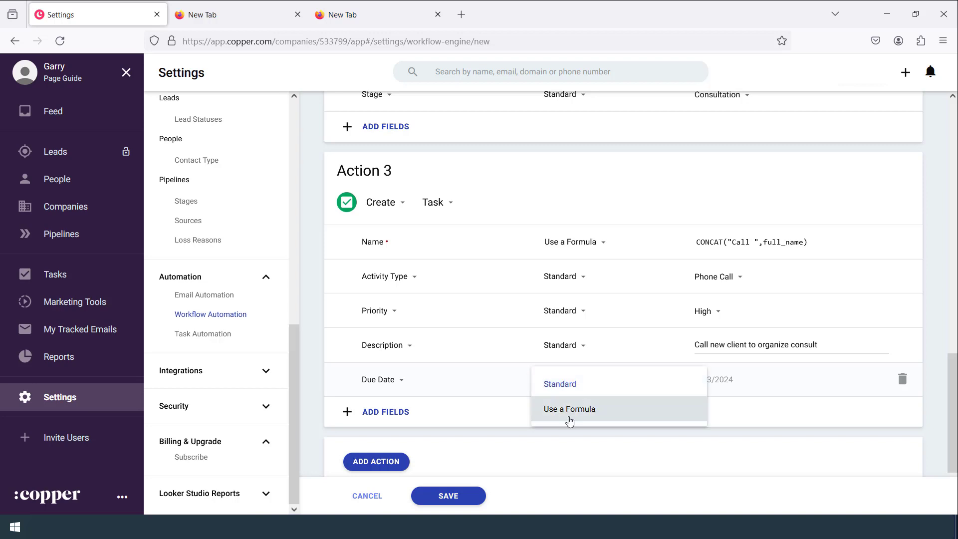
click(567, 414)
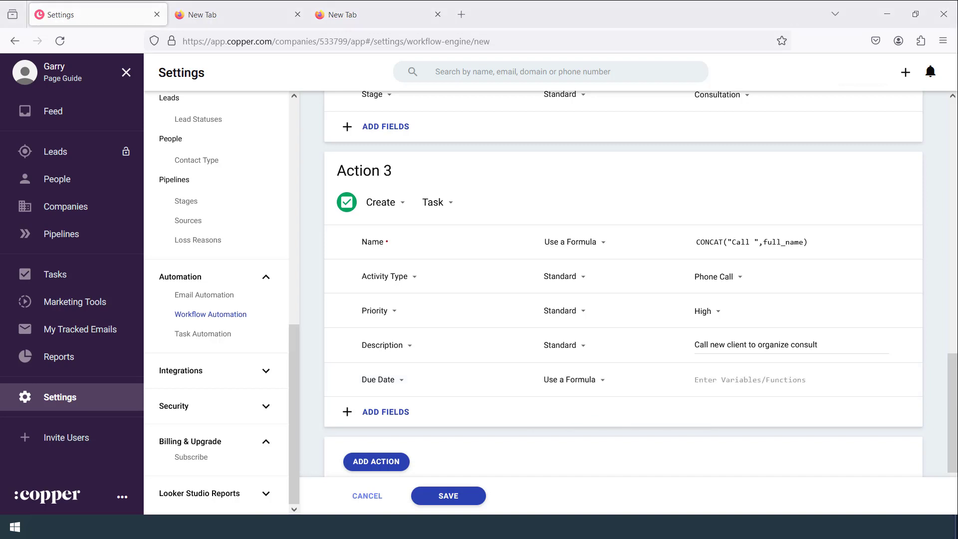
right_click(705, 379)
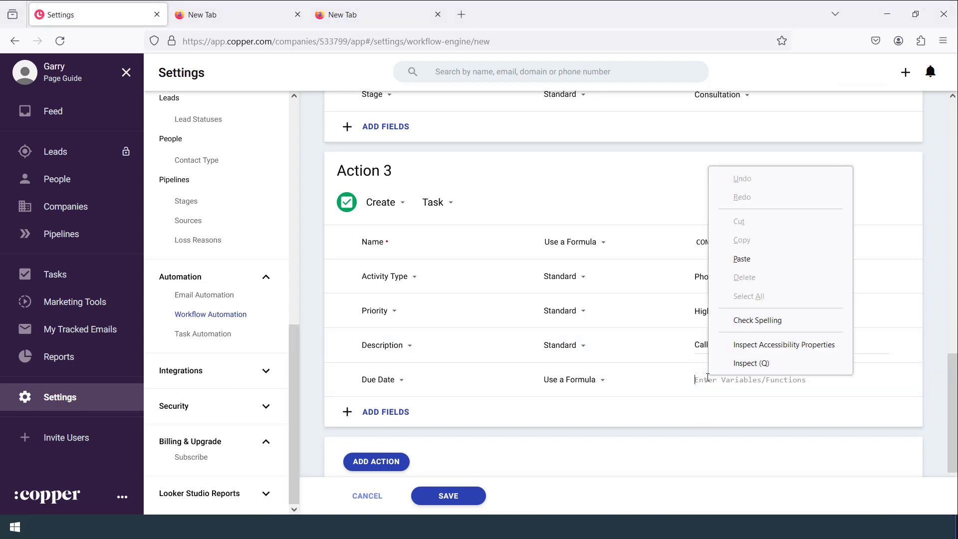
click(742, 258)
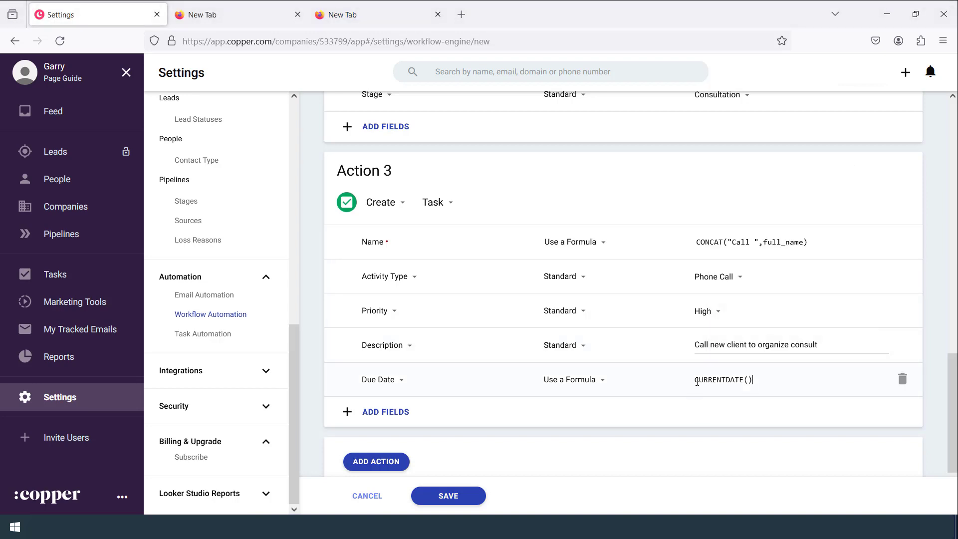
Step: Review the rule's trigger and actions and save the workflow automation rule
scroll(697, 382, down, 2)
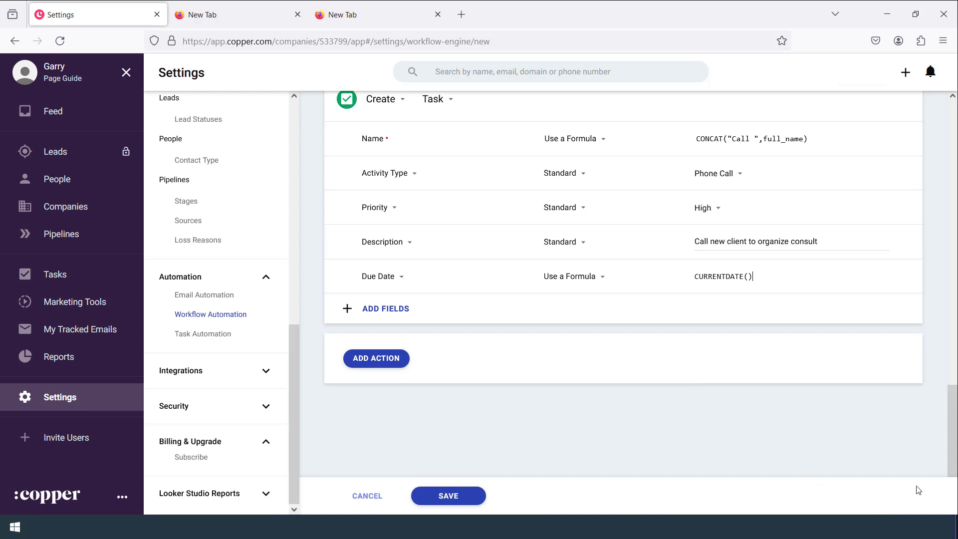
scroll(717, 340, up, 15)
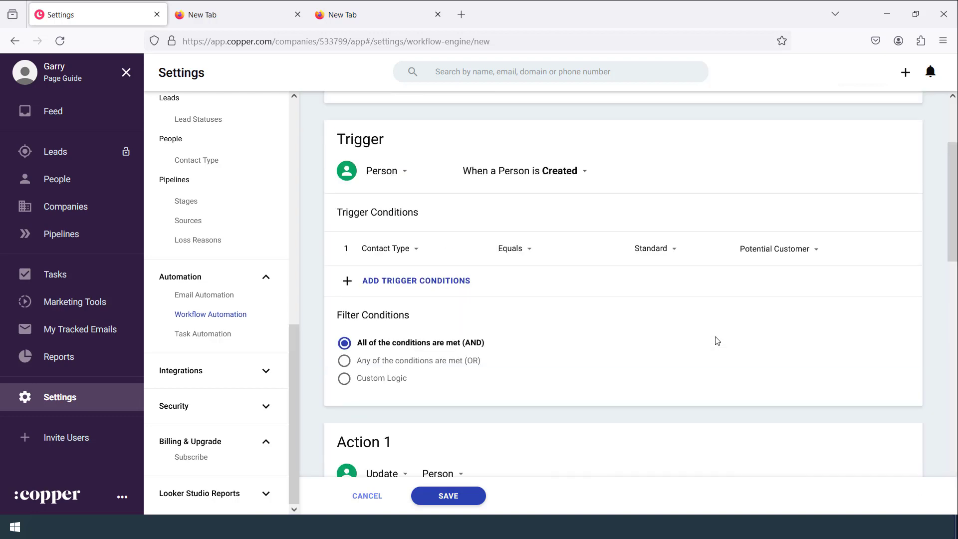
scroll(717, 341, down, 5)
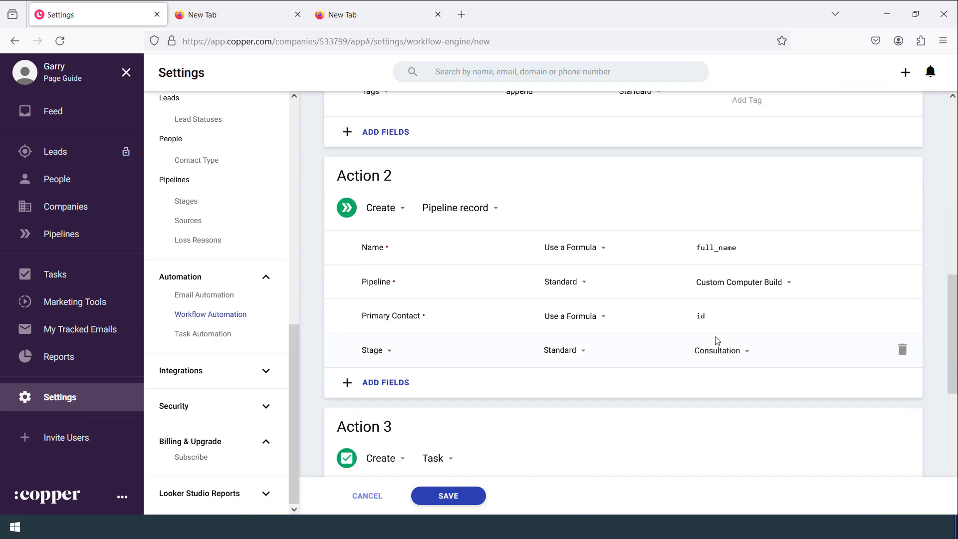
scroll(717, 341, up, 3)
scroll(717, 341, down, 5)
scroll(733, 338, down, 6)
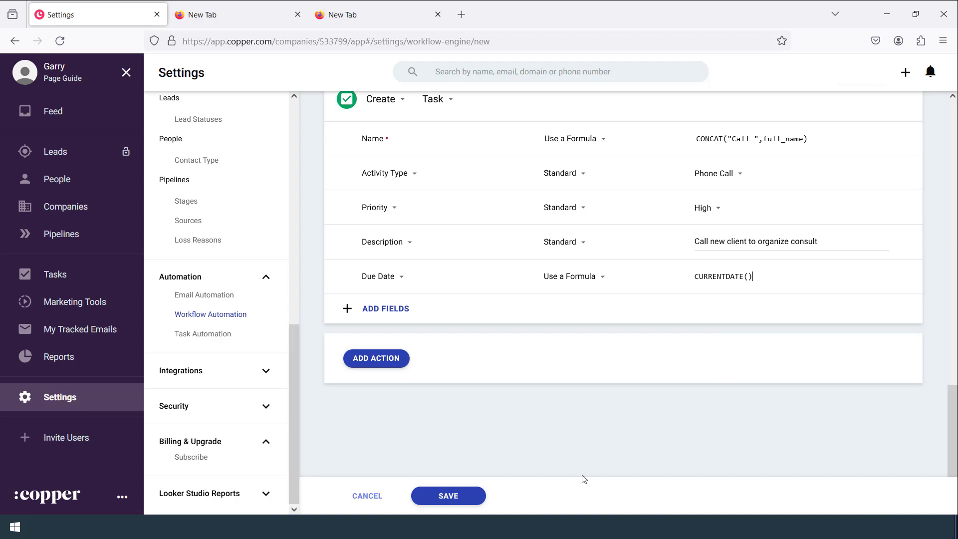
click(474, 497)
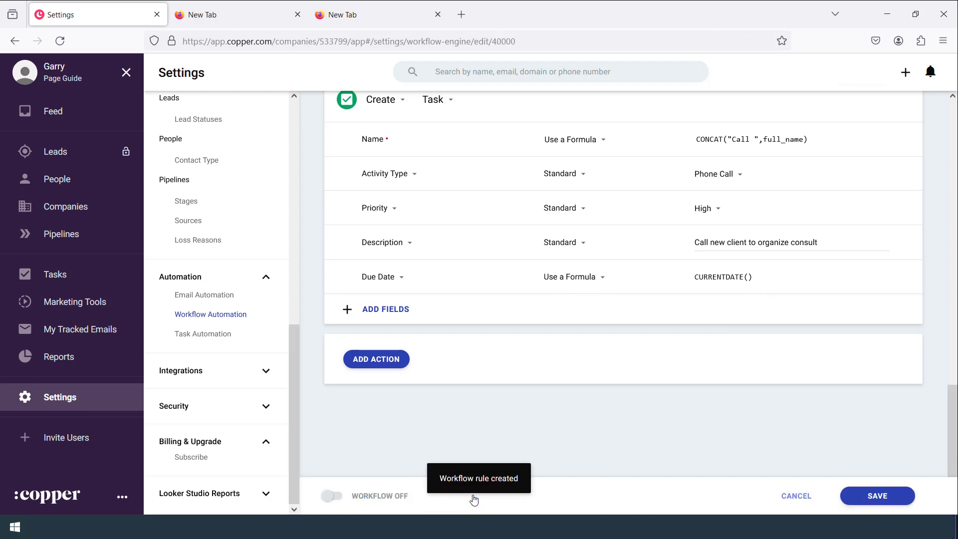
click(877, 495)
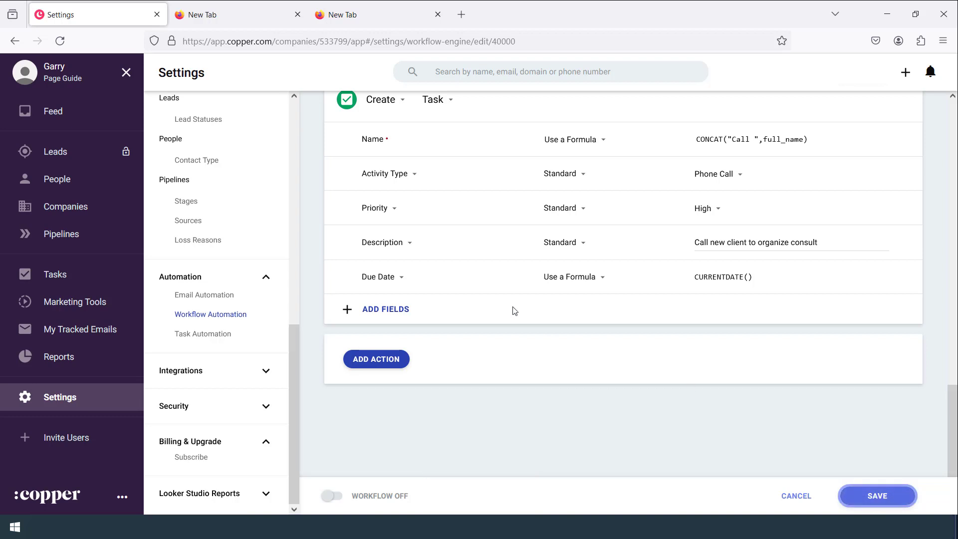
Step: Return to the workflow list and activate the "When a person is created" workflow
scroll(514, 309, up, 8)
scroll(517, 310, up, 9)
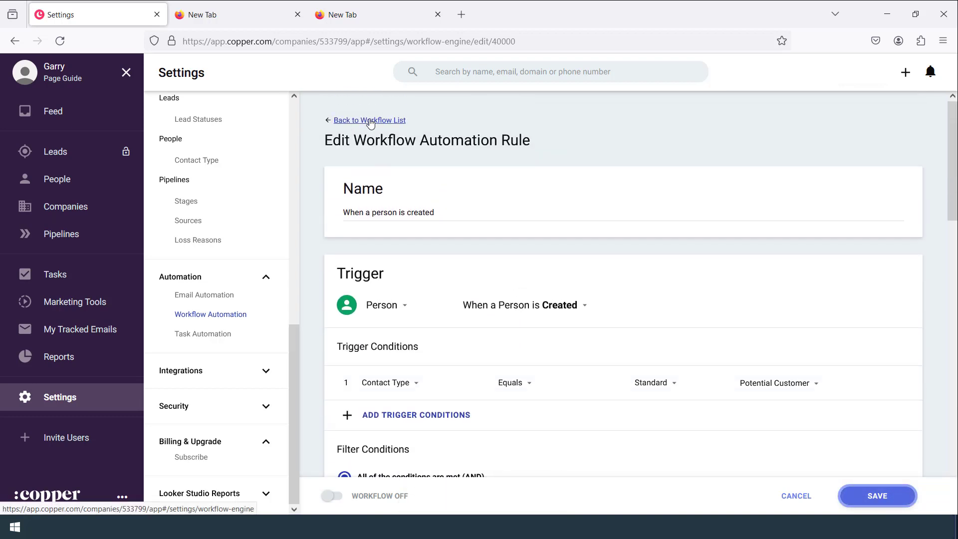
click(368, 120)
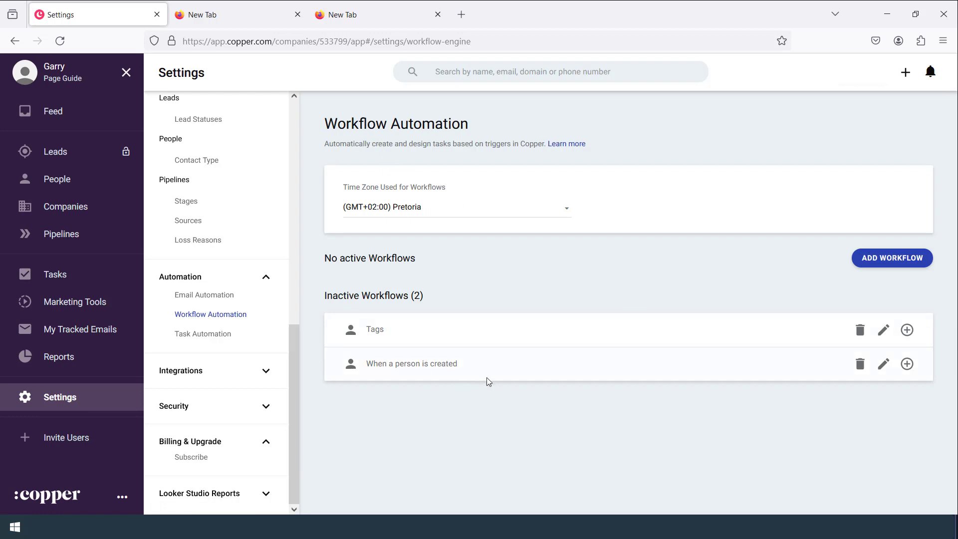
click(909, 367)
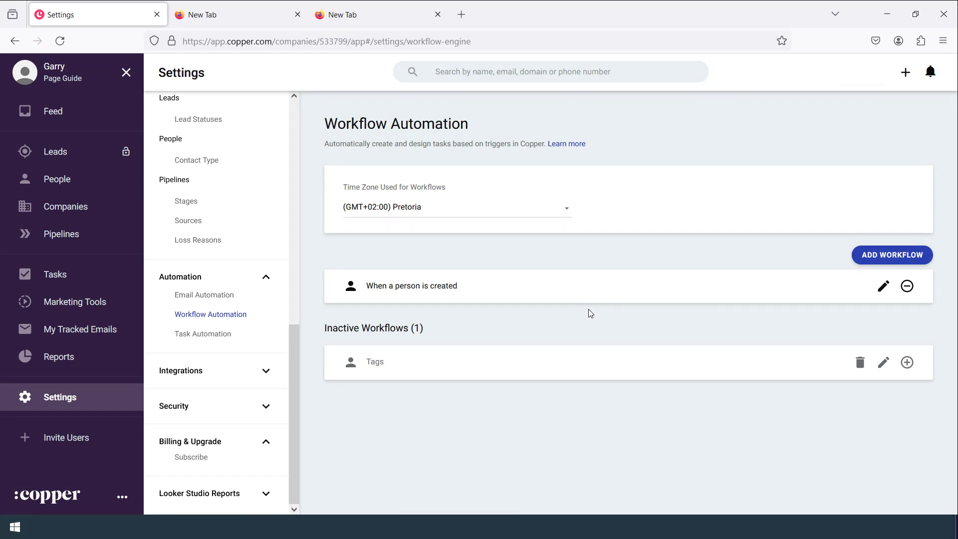
Step: Add a new person with full name, title Mrs, contact details and address, contact type Potential Customer and no tags, and save the record
click(57, 179)
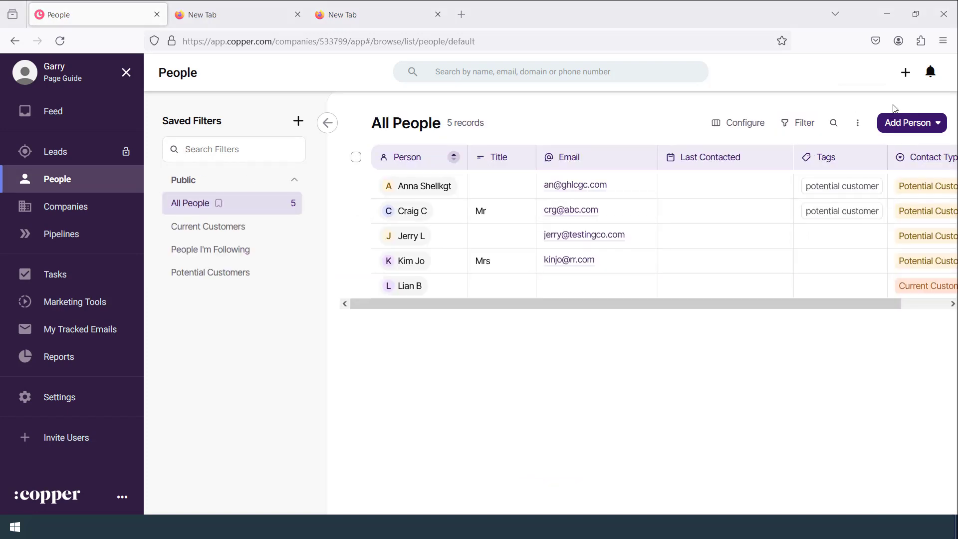
click(922, 131)
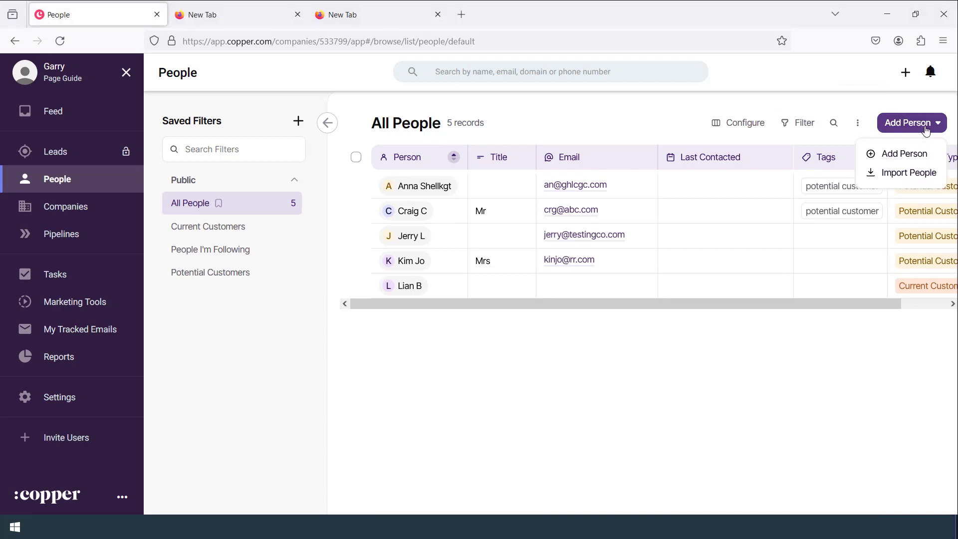
click(908, 152)
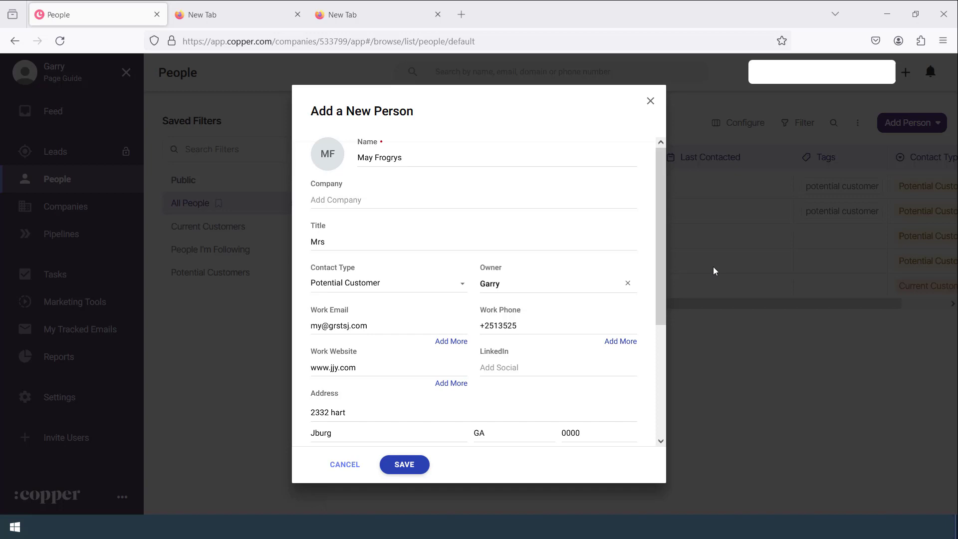
click(370, 289)
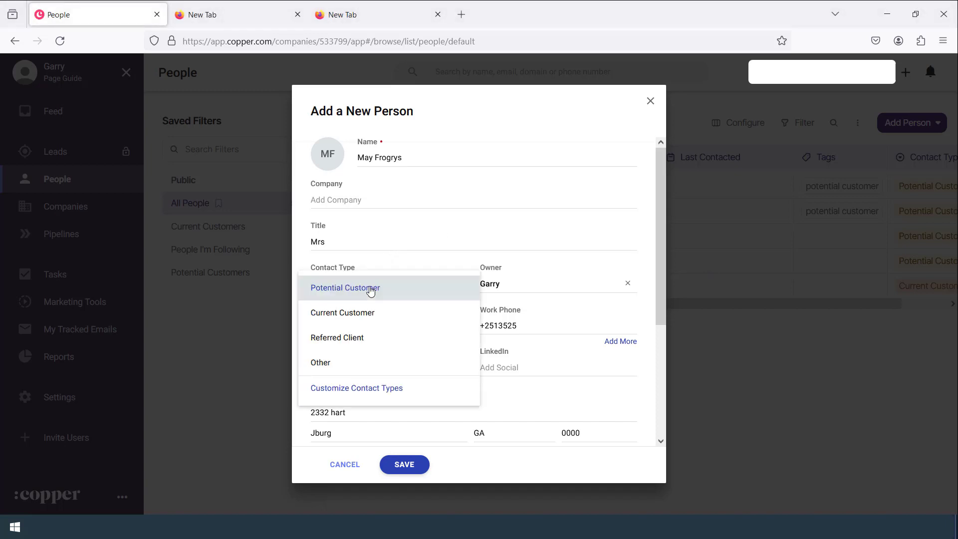
click(333, 293)
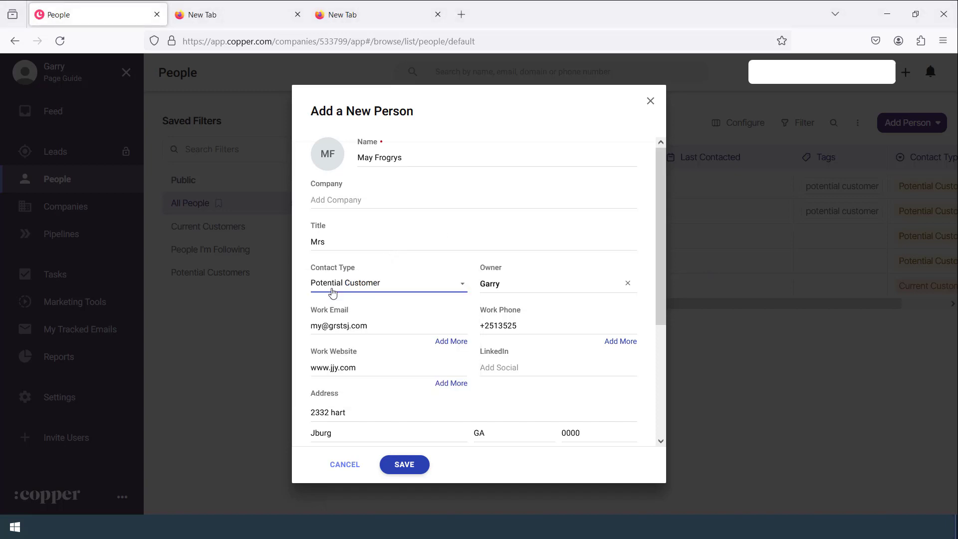
scroll(333, 293, down, 3)
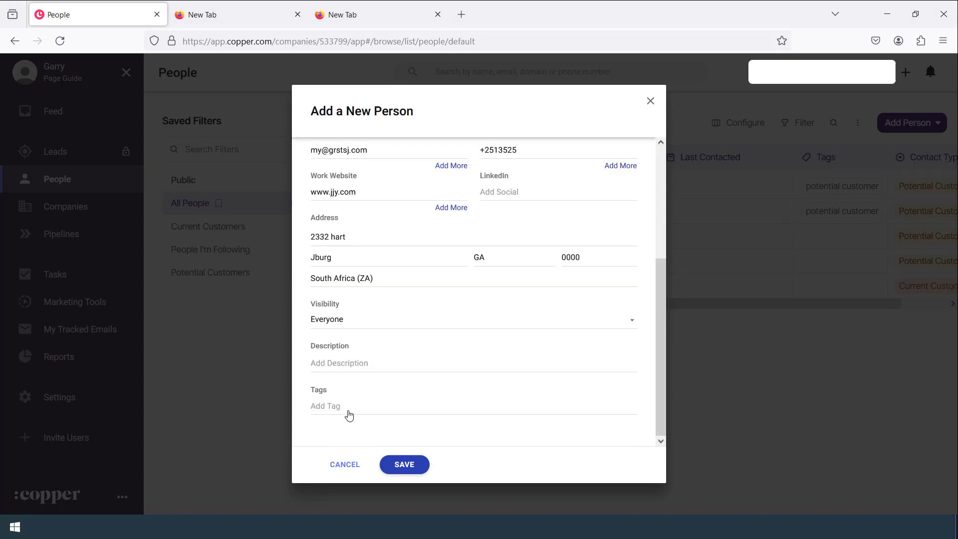
click(404, 471)
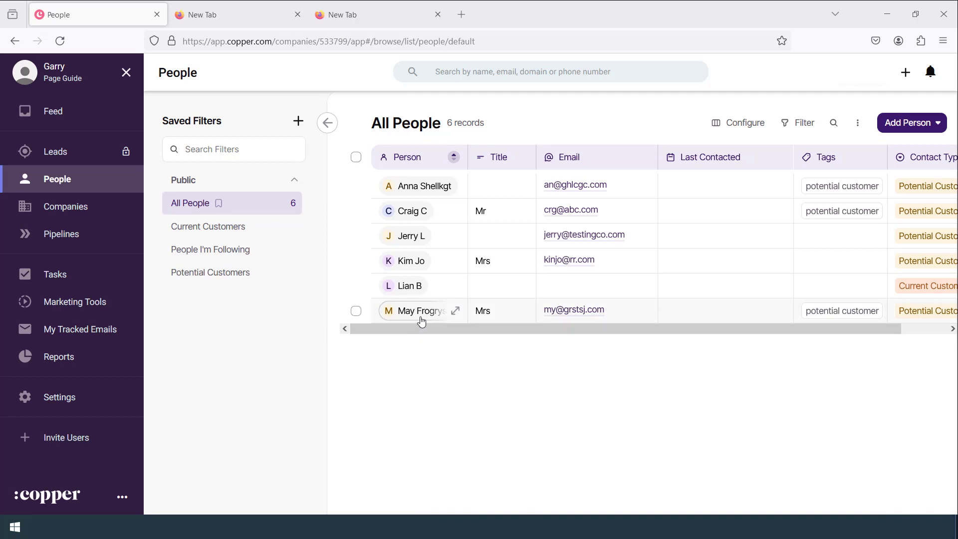
Step: Check the new person's tag and contact type in the People list and their record in the Custom Computer Build pipeline
drag(401, 328, 597, 327)
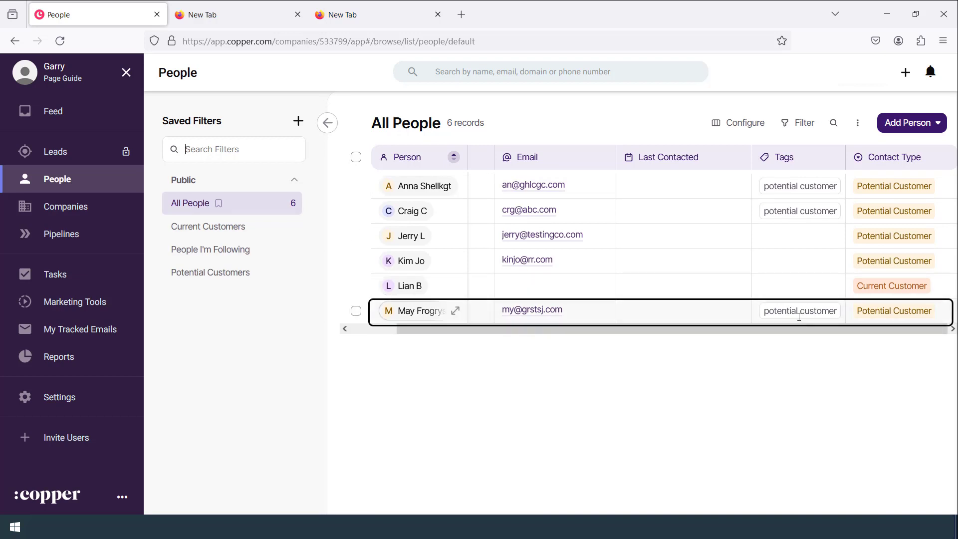
drag(743, 329, 790, 328)
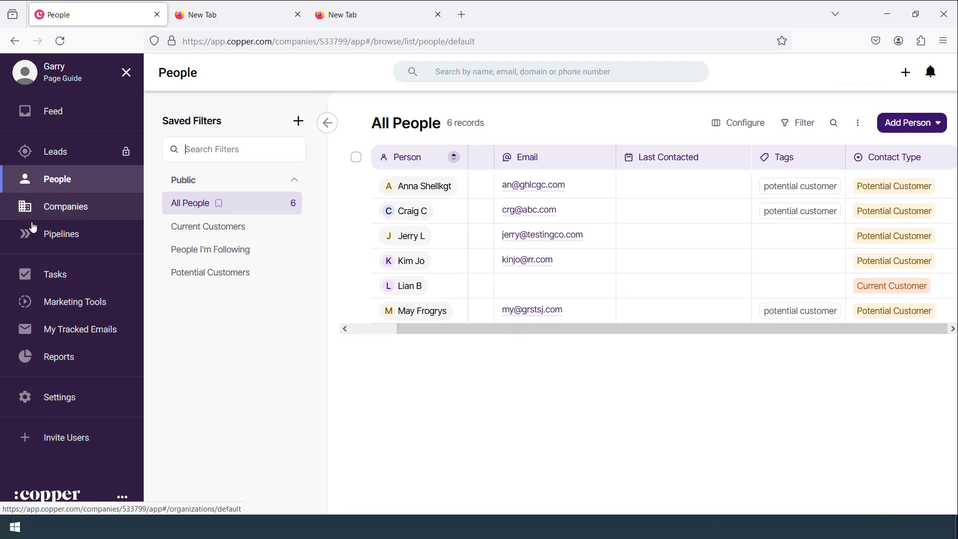
click(44, 238)
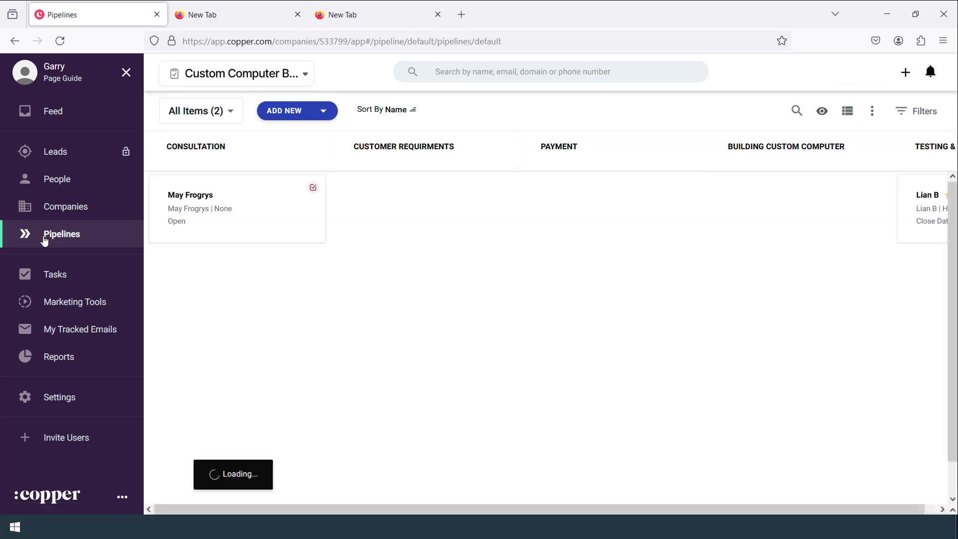
click(258, 76)
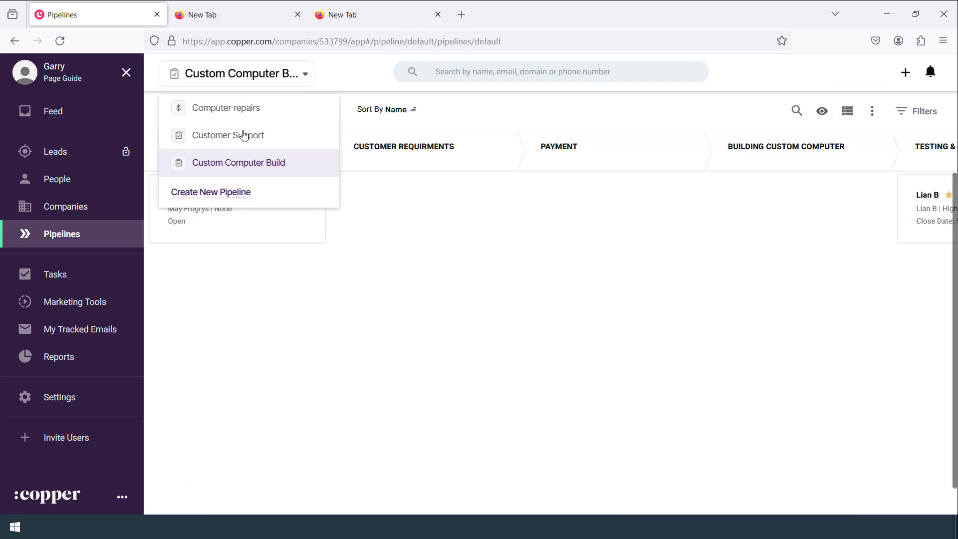
click(242, 162)
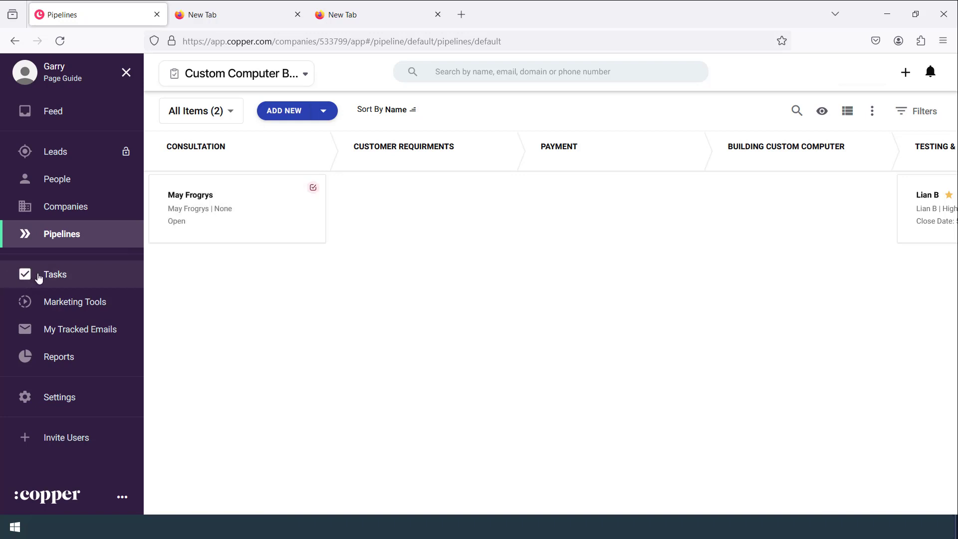
Step: Check the new person's call task in the open tasks list, including its activity type, related person and due date
click(58, 276)
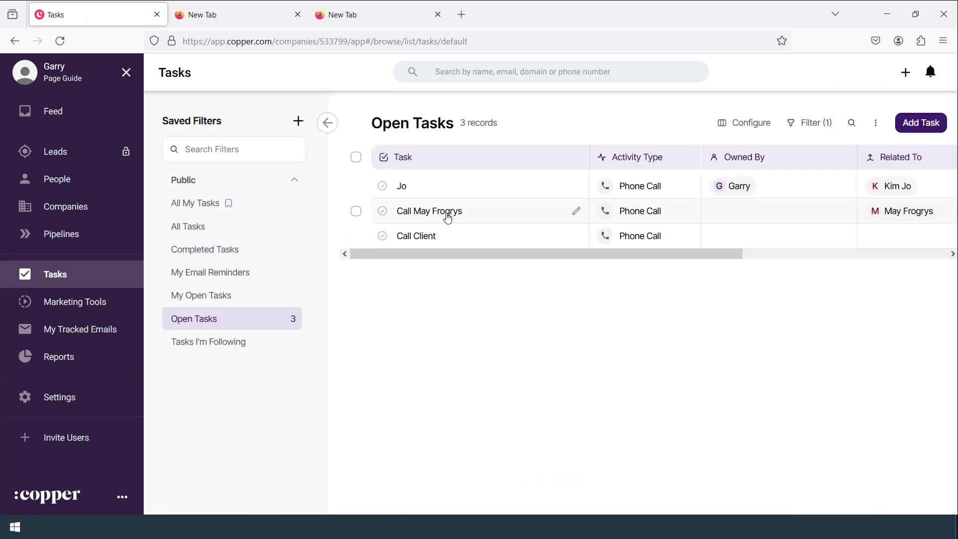
drag(429, 259, 668, 255)
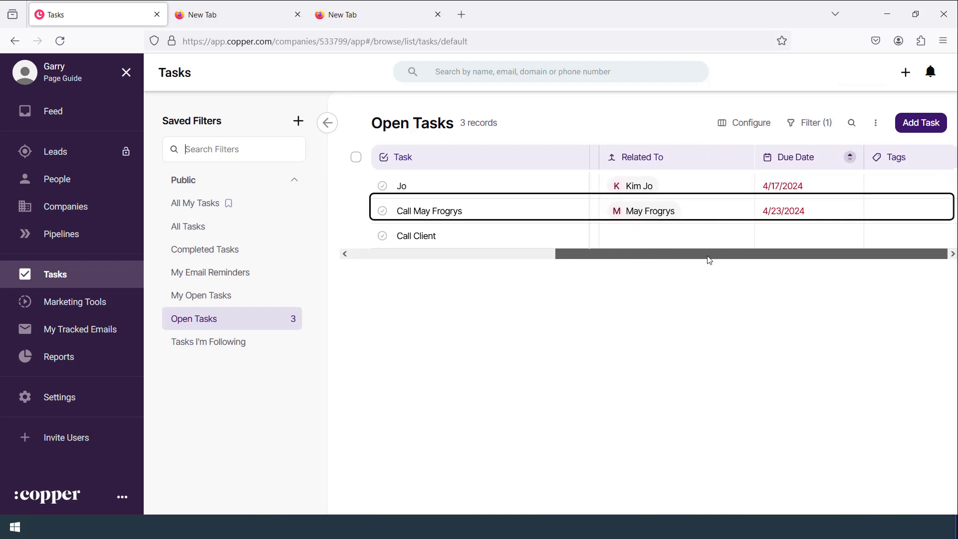
drag(728, 259, 476, 269)
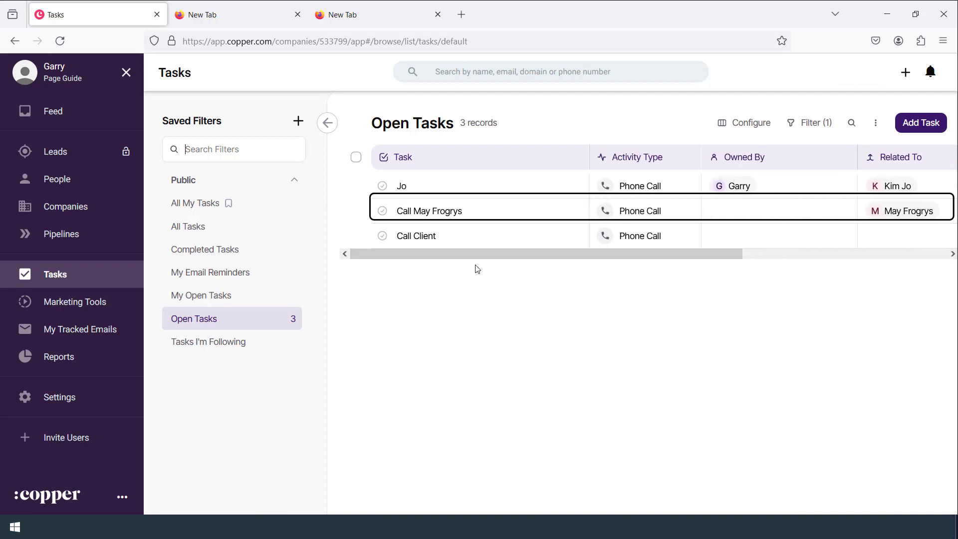